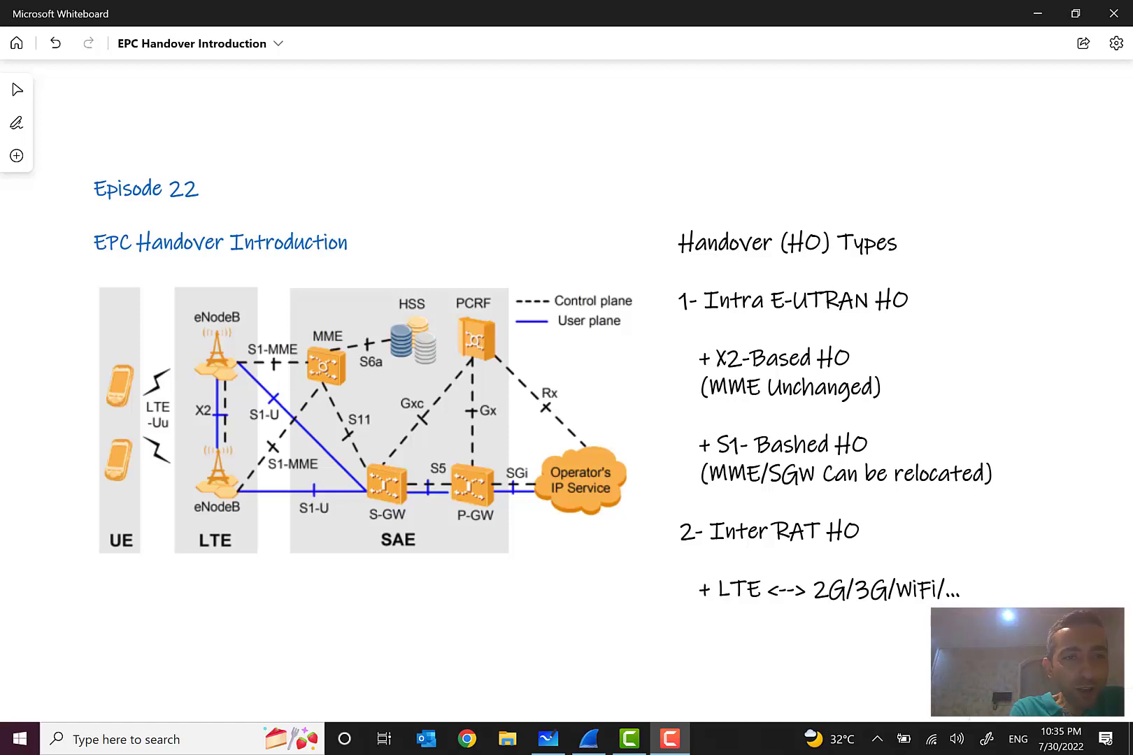
# - Draw a red ink line under the 'Episode 22' heading
pyautogui.moveTo(84, 209); pyautogui.dragTo(234, 205)
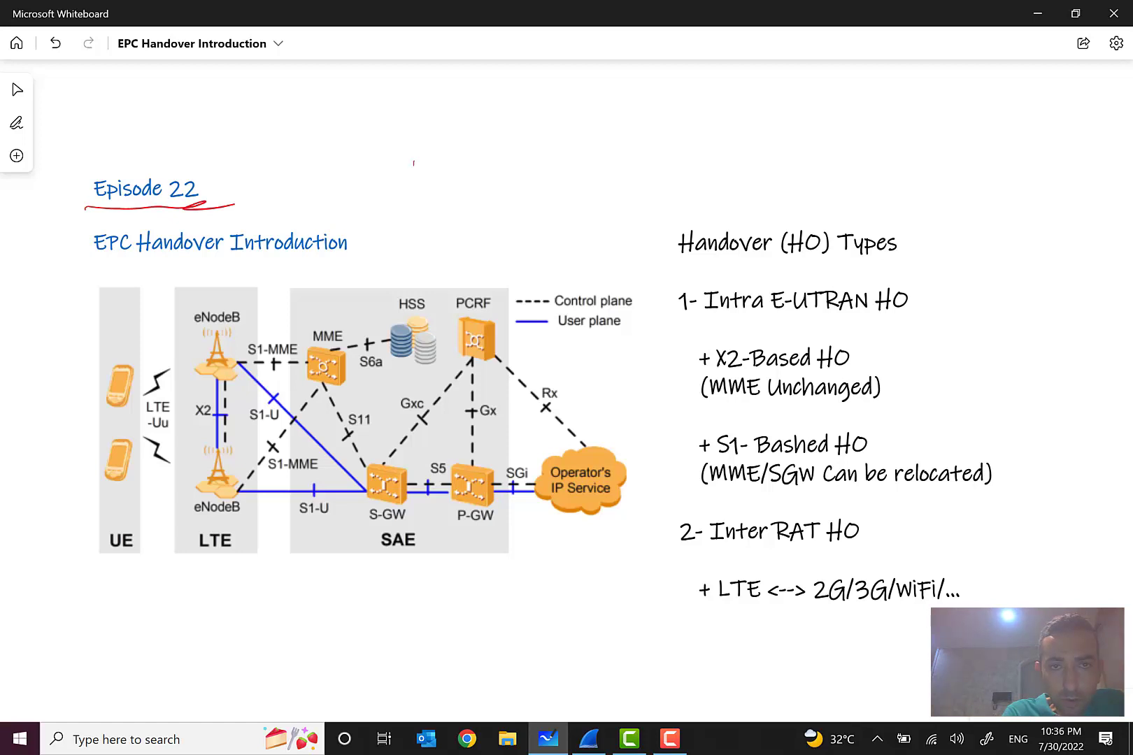
# - Handwrite 'HO → During' in red above the network diagram
pyautogui.moveTo(413, 163); pyautogui.dragTo(414, 193)
pyautogui.moveTo(412, 179)
pyautogui.mouseDown()
pyautogui.moveTo(434, 178)
pyautogui.moveTo(434, 193)
pyautogui.mouseUp()
pyautogui.moveTo(447, 180)
pyautogui.mouseDown()
pyautogui.moveTo(441, 192)
pyautogui.moveTo(540, 184)
pyautogui.mouseUp()
pyautogui.moveTo(529, 175)
pyautogui.mouseDown()
pyautogui.moveTo(530, 192)
pyautogui.moveTo(610, 174)
pyautogui.mouseUp()
pyautogui.moveTo(617, 177)
pyautogui.mouseDown()
pyautogui.moveTo(621, 165)
pyautogui.moveTo(626, 176)
pyautogui.mouseUp()
pyautogui.moveTo(633, 175)
pyautogui.mouseDown()
pyautogui.moveTo(645, 168)
pyautogui.moveTo(637, 203)
pyautogui.mouseUp()
pyautogui.moveTo(662, 152); pyautogui.dragTo(662, 175)
pyautogui.moveTo(657, 165)
pyautogui.mouseDown()
pyautogui.moveTo(674, 161)
pyautogui.moveTo(685, 175)
pyautogui.mouseUp()
# - Finish writing 'the Service' and circle the handwritten 'HO'
pyautogui.moveTo(688, 167)
pyautogui.mouseDown()
pyautogui.moveTo(728, 158)
pyautogui.moveTo(725, 168)
pyautogui.mouseUp()
pyautogui.moveTo(743, 161); pyautogui.dragTo(757, 169)
pyautogui.moveTo(758, 166); pyautogui.dragTo(783, 148)
pyautogui.moveTo(785, 152)
pyautogui.mouseDown()
pyautogui.moveTo(785, 165)
pyautogui.moveTo(797, 159)
pyautogui.mouseUp()
pyautogui.moveTo(809, 153); pyautogui.dragTo(821, 158)
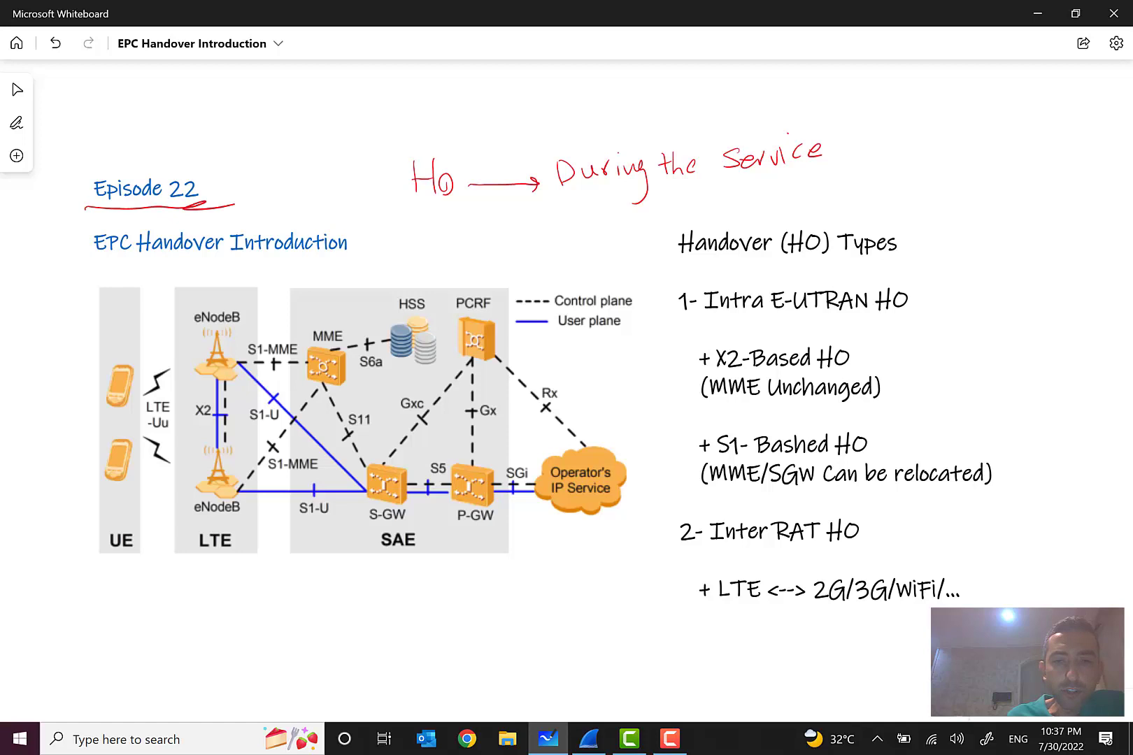
pyautogui.moveTo(467, 201); pyautogui.dragTo(478, 175)
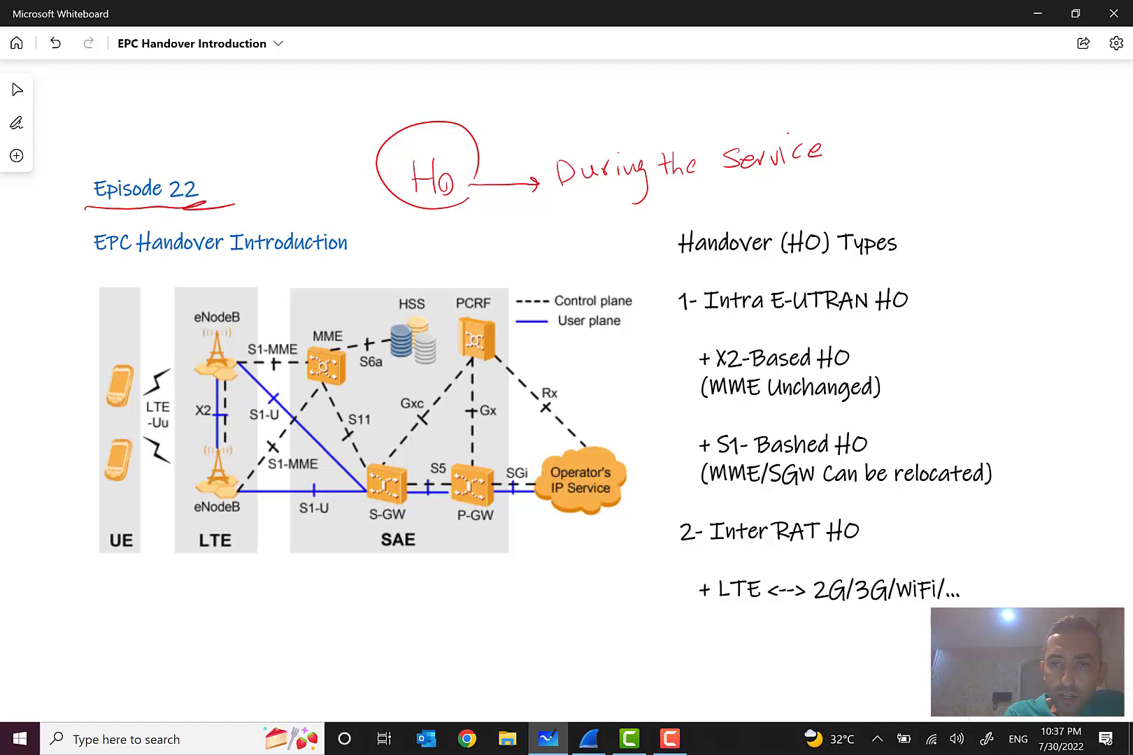
# - Underline E-UTRAN with an arrow to a red '4G-LTE', brace the X2/S1 HO items, and rule a line below the diagram
pyautogui.moveTo(770, 316)
pyautogui.mouseDown()
pyautogui.moveTo(859, 318)
pyautogui.moveTo(830, 322)
pyautogui.moveTo(940, 349)
pyautogui.moveTo(988, 344)
pyautogui.mouseUp()
pyautogui.click(995, 328)
pyautogui.moveTo(1003, 338)
pyautogui.mouseDown()
pyautogui.moveTo(1032, 348)
pyautogui.moveTo(1046, 328)
pyautogui.mouseUp()
pyautogui.moveTo(1038, 328)
pyautogui.mouseDown()
pyautogui.moveTo(1036, 347)
pyautogui.moveTo(1062, 323)
pyautogui.mouseUp()
pyautogui.moveTo(1049, 326)
pyautogui.mouseDown()
pyautogui.moveTo(1065, 343)
pyautogui.moveTo(1071, 333)
pyautogui.mouseUp()
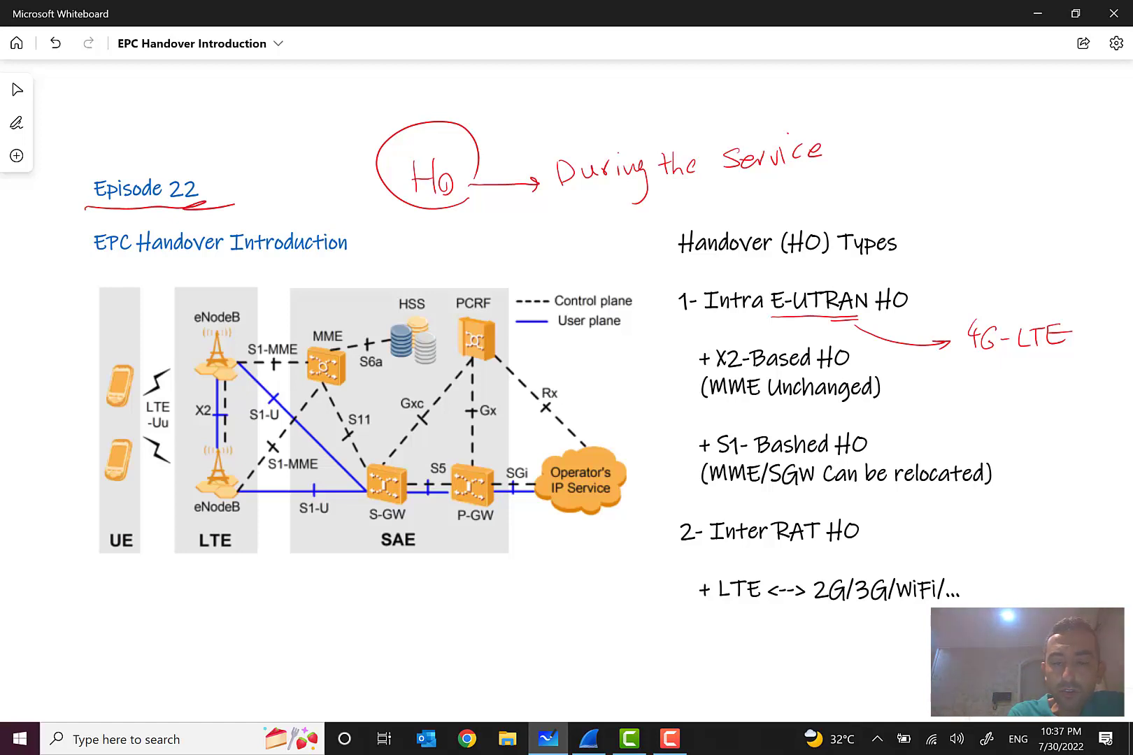
pyautogui.moveTo(685, 351)
pyautogui.mouseDown()
pyautogui.moveTo(673, 357)
pyautogui.moveTo(681, 472)
pyautogui.mouseUp()
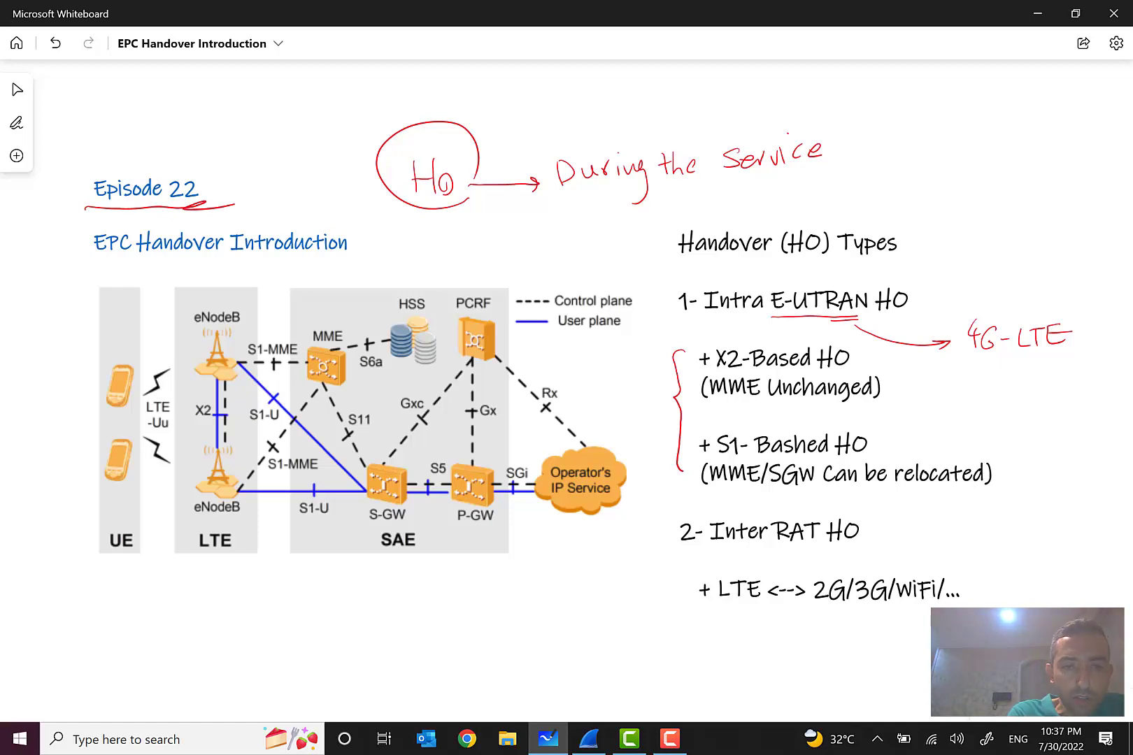
pyautogui.moveTo(107, 609)
pyautogui.mouseDown()
pyautogui.moveTo(612, 584)
pyautogui.moveTo(612, 606)
pyautogui.mouseUp()
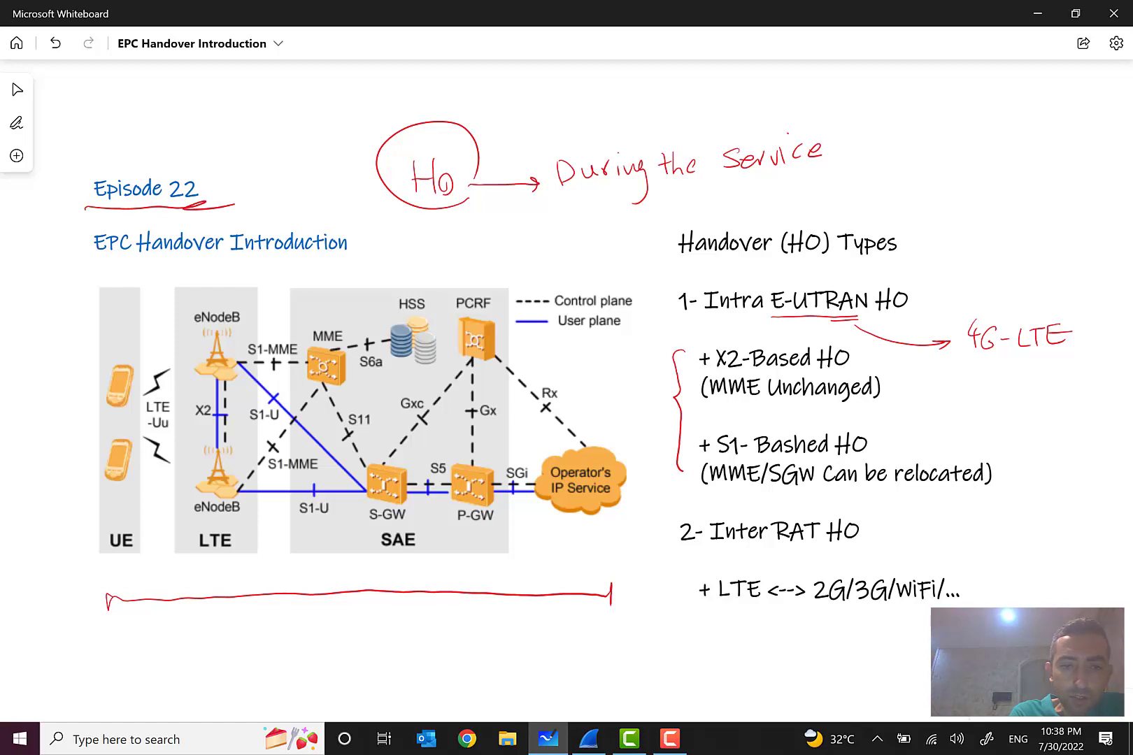
# - Add red tick marks below the SAE, LTE and UE boxes
pyautogui.moveTo(420, 554); pyautogui.dragTo(412, 557)
pyautogui.moveTo(239, 550); pyautogui.dragTo(236, 561)
pyautogui.moveTo(132, 558); pyautogui.dragTo(125, 564)
pyautogui.moveTo(144, 559); pyautogui.dragTo(137, 565)
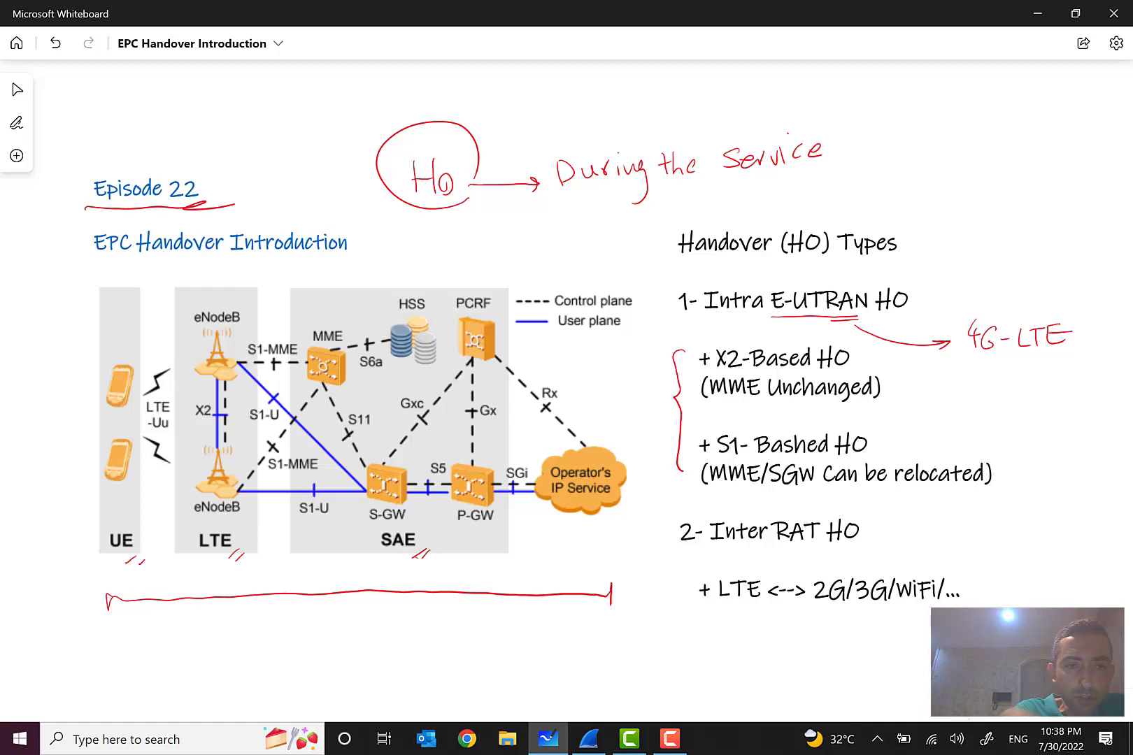
# - Circle X2 in the diagram and draw a down arrow to a handwritten 'X2AP'
pyautogui.moveTo(207, 428)
pyautogui.mouseDown()
pyautogui.moveTo(179, 397)
pyautogui.moveTo(215, 390)
pyautogui.mouseUp()
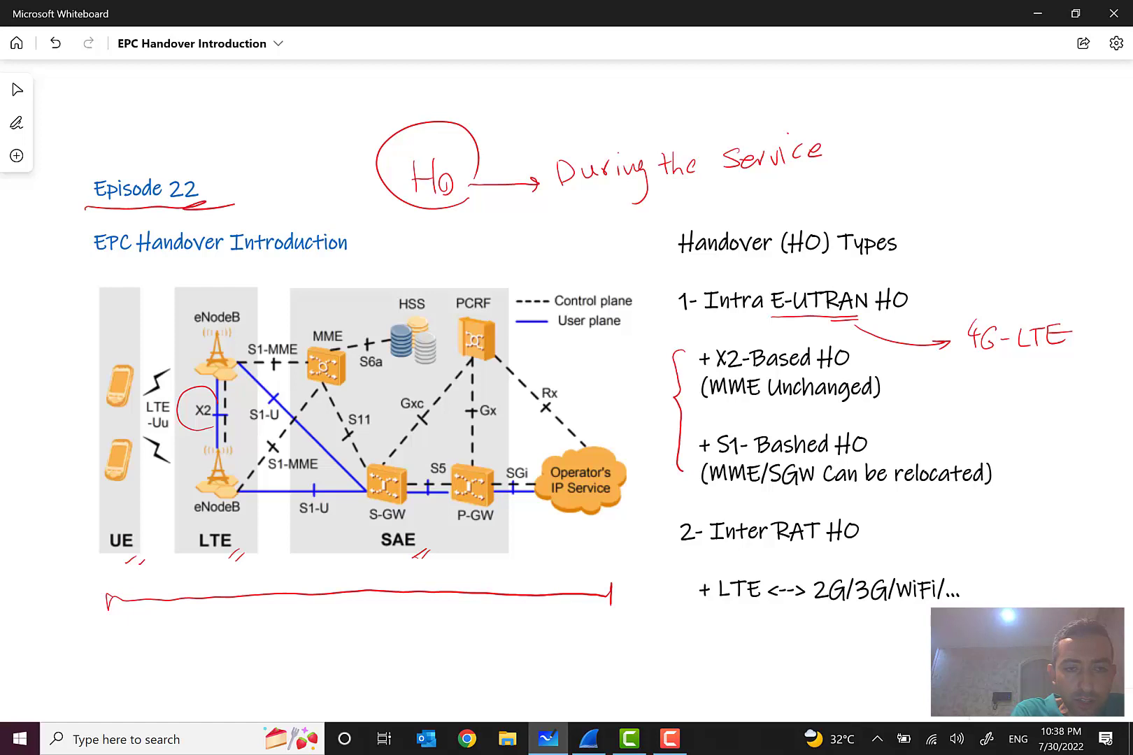
pyautogui.moveTo(204, 450)
pyautogui.mouseDown()
pyautogui.moveTo(181, 651)
pyautogui.moveTo(186, 640)
pyautogui.mouseUp()
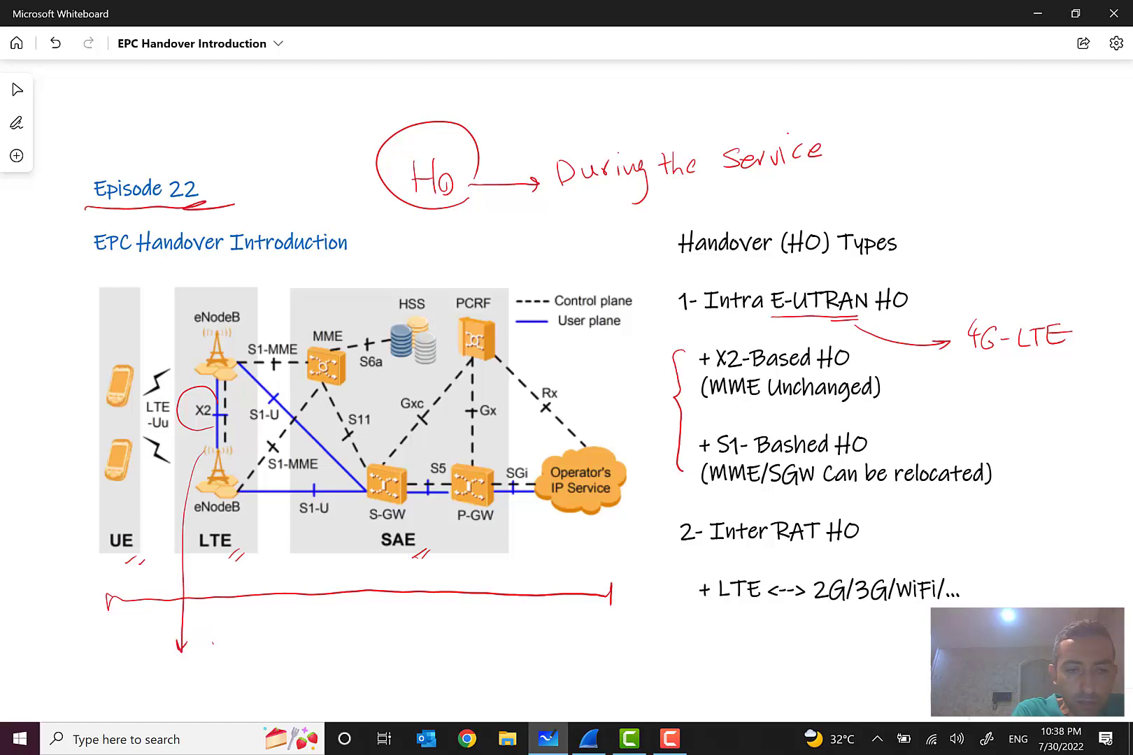
pyautogui.moveTo(210, 638); pyautogui.dragTo(214, 670)
pyautogui.moveTo(200, 664)
pyautogui.mouseDown()
pyautogui.moveTo(214, 651)
pyautogui.moveTo(243, 665)
pyautogui.moveTo(276, 657)
pyautogui.moveTo(265, 626)
pyautogui.mouseUp()
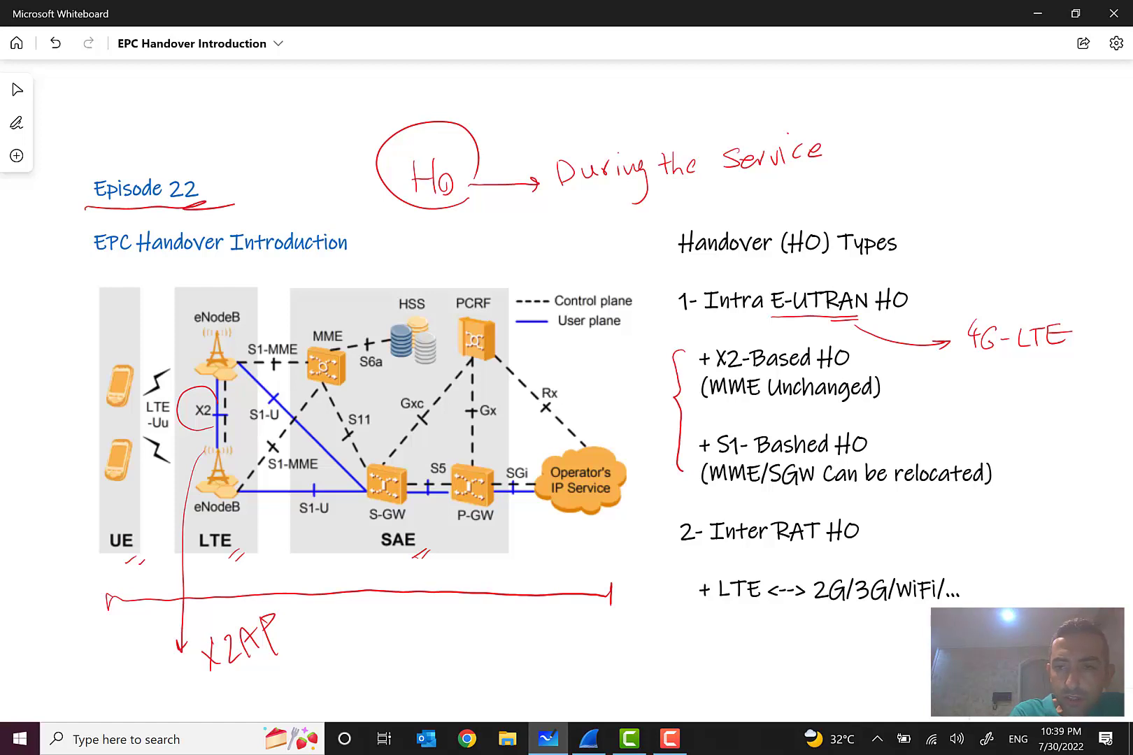
# - Write 'S1-C' beside the S1-Based HO item
pyautogui.moveTo(931, 427); pyautogui.dragTo(916, 442)
pyautogui.moveTo(934, 428)
pyautogui.mouseDown()
pyautogui.moveTo(942, 445)
pyautogui.moveTo(960, 439)
pyautogui.mouseUp()
pyautogui.moveTo(984, 429)
pyautogui.mouseDown()
pyautogui.moveTo(968, 435)
pyautogui.moveTo(991, 444)
pyautogui.mouseUp()
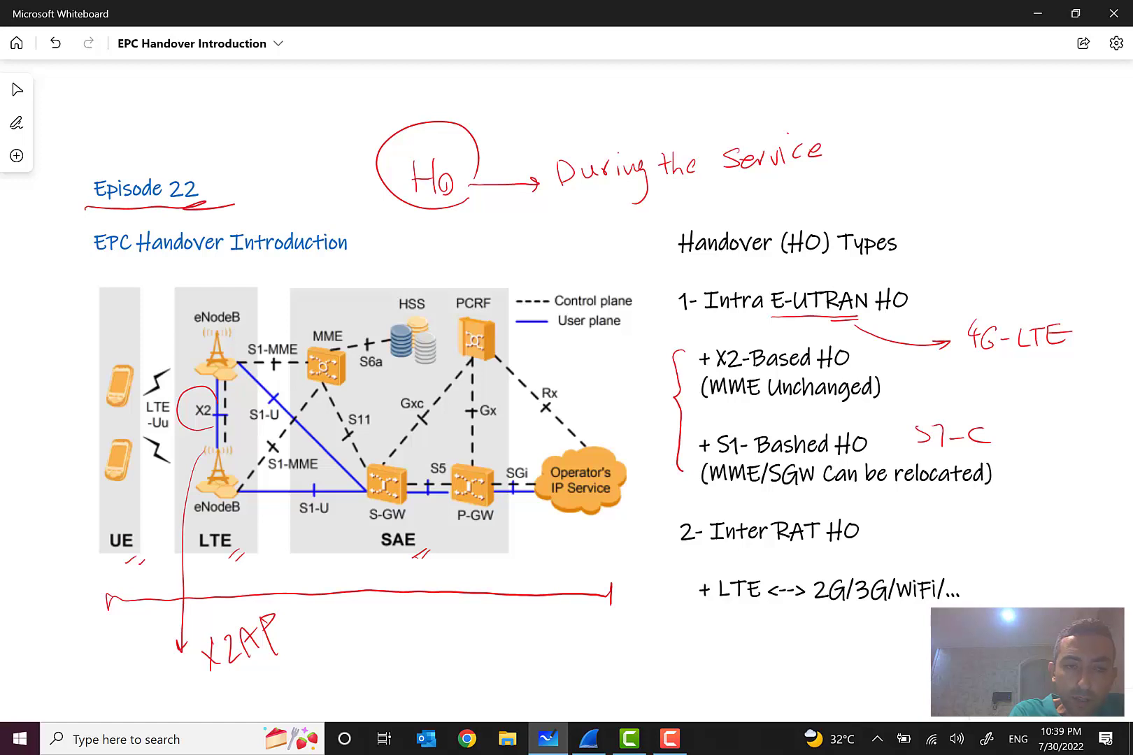
# - Draw a curved red arrow between the two eNodeBs and a line from the top eNodeB to the MME
pyautogui.moveTo(186, 350)
pyautogui.mouseDown()
pyautogui.moveTo(161, 370)
pyautogui.moveTo(152, 430)
pyautogui.moveTo(179, 494)
pyautogui.moveTo(185, 483)
pyautogui.mouseUp()
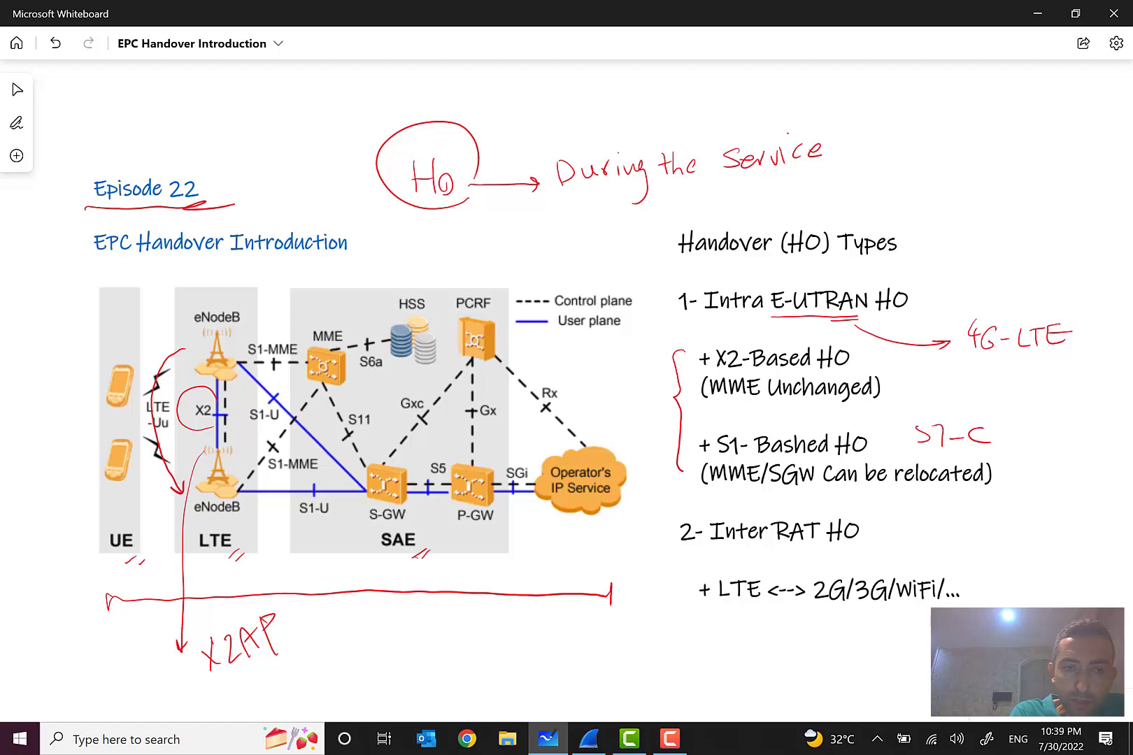
pyautogui.moveTo(233, 361)
pyautogui.mouseDown()
pyautogui.moveTo(325, 365)
pyautogui.moveTo(229, 497)
pyautogui.mouseUp()
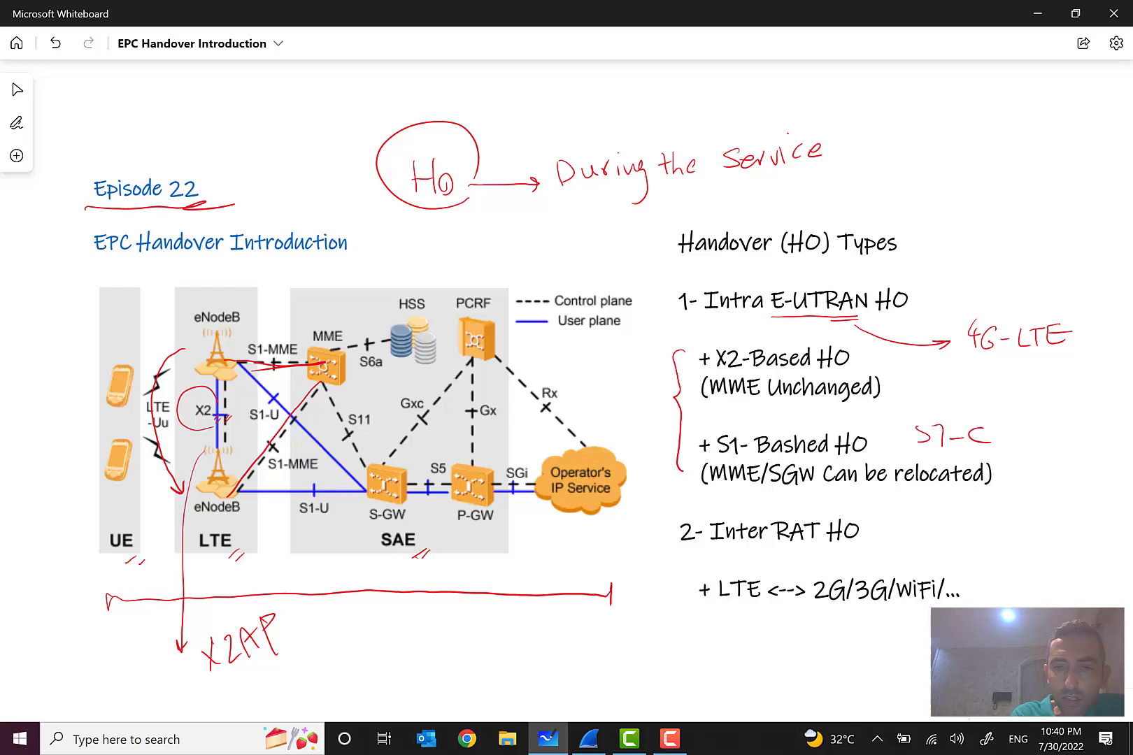
# - Underline MME/SGW in the S1 item and draw an arrow pointing at it
pyautogui.moveTo(713, 491)
pyautogui.mouseDown()
pyautogui.moveTo(810, 493)
pyautogui.moveTo(789, 497)
pyautogui.mouseUp()
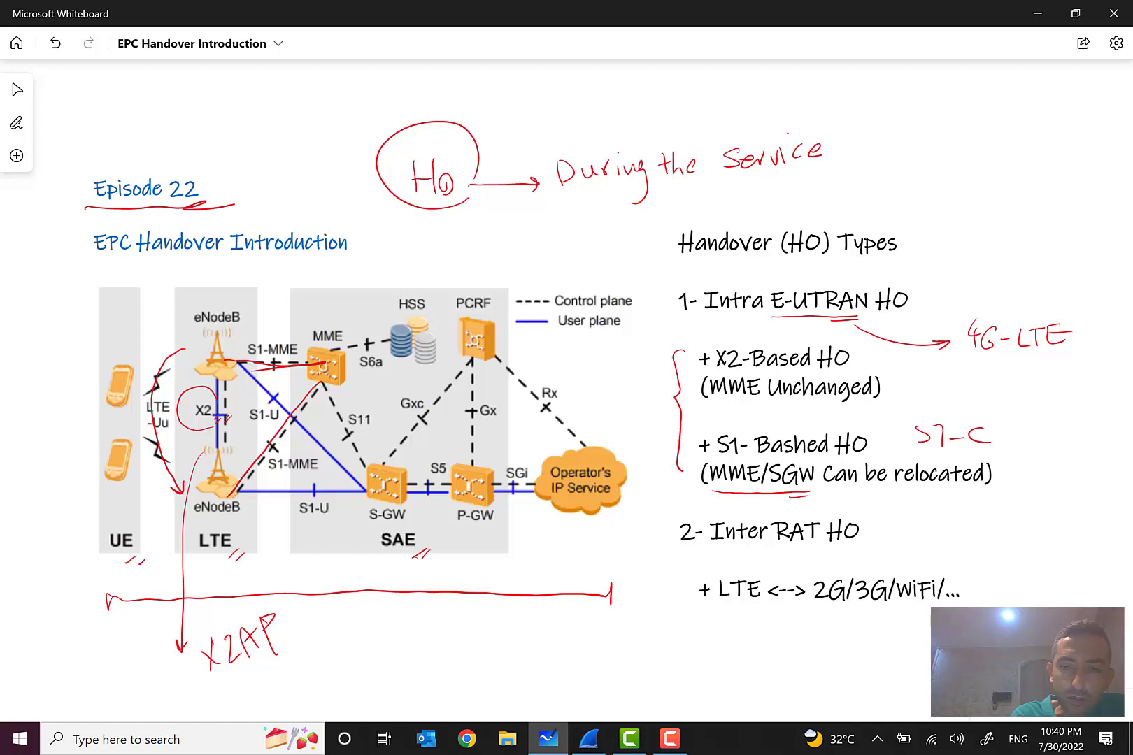
pyautogui.moveTo(654, 485); pyautogui.dragTo(692, 459)
pyautogui.moveTo(682, 458); pyautogui.dragTo(697, 461)
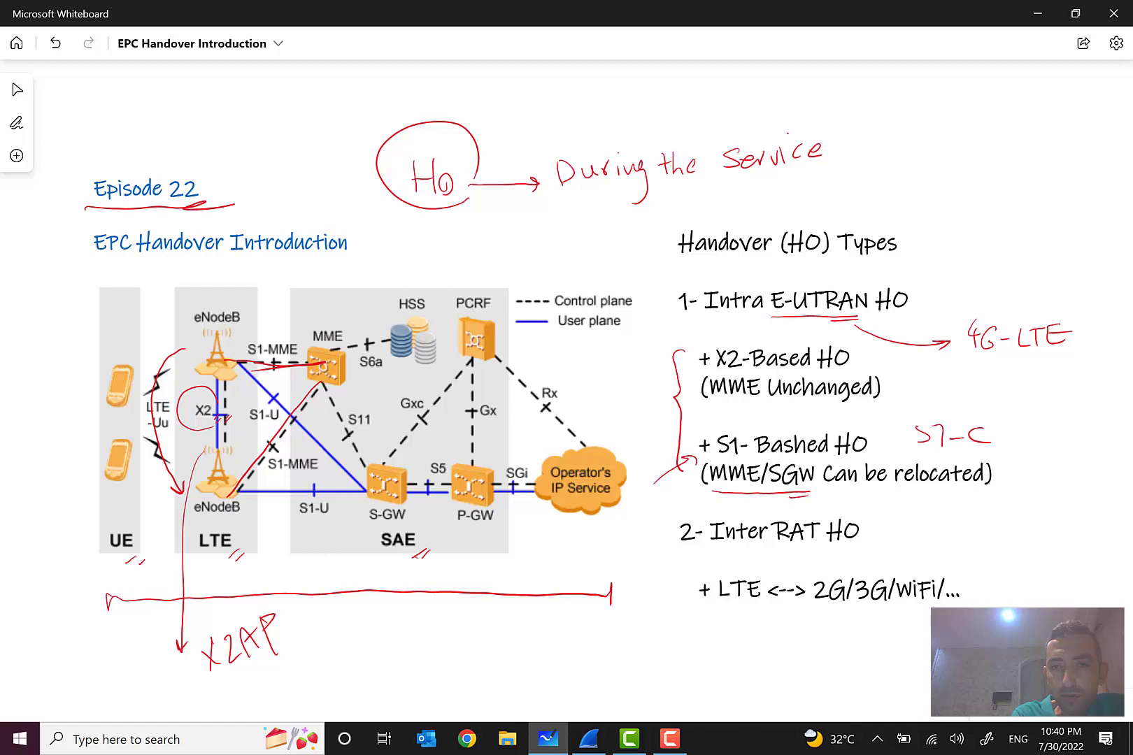
# - Write '1-1' beside the X2-Based HO item and circle Inter RAT HO
pyautogui.moveTo(617, 354)
pyautogui.mouseDown()
pyautogui.moveTo(618, 366)
pyautogui.moveTo(643, 364)
pyautogui.mouseUp()
pyautogui.moveTo(647, 353); pyautogui.dragTo(651, 367)
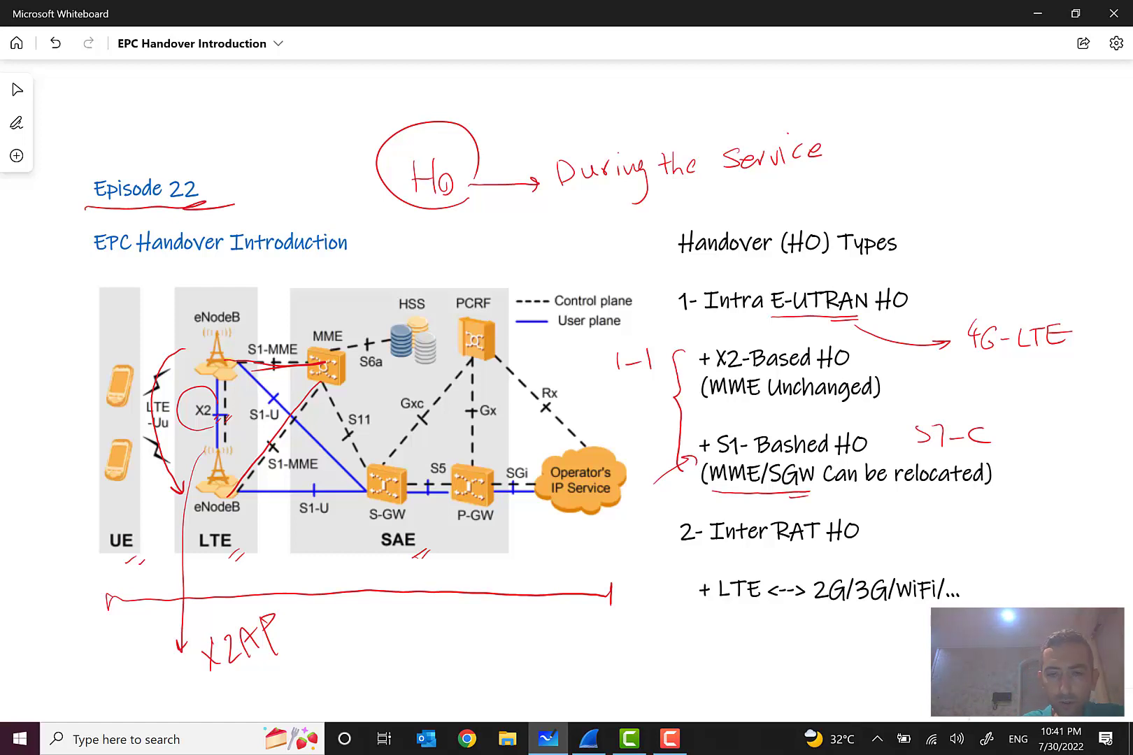
pyautogui.moveTo(700, 556)
pyautogui.mouseDown()
pyautogui.moveTo(683, 558)
pyautogui.moveTo(697, 516)
pyautogui.mouseUp()
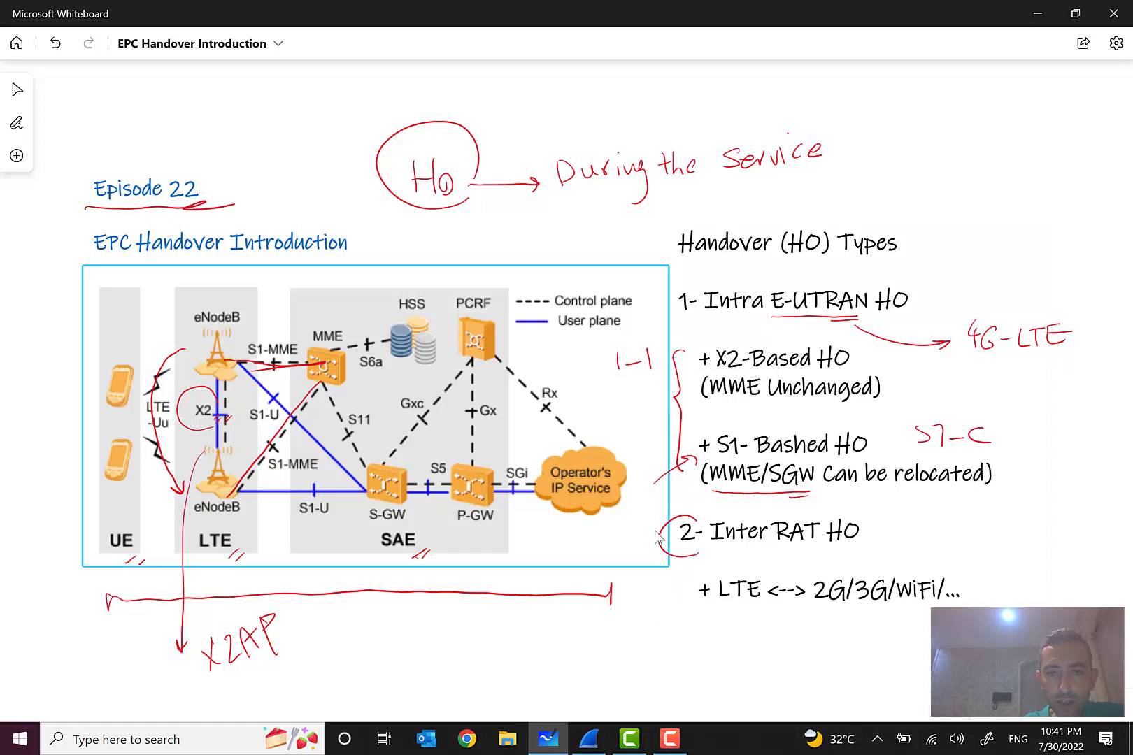
# - Bring the whole sequence diagram into view and write 'Signaling Flow' in red right of P-GW
pyautogui.scroll(-2, 658, 602)
pyautogui.scroll(-6, 662, 545)
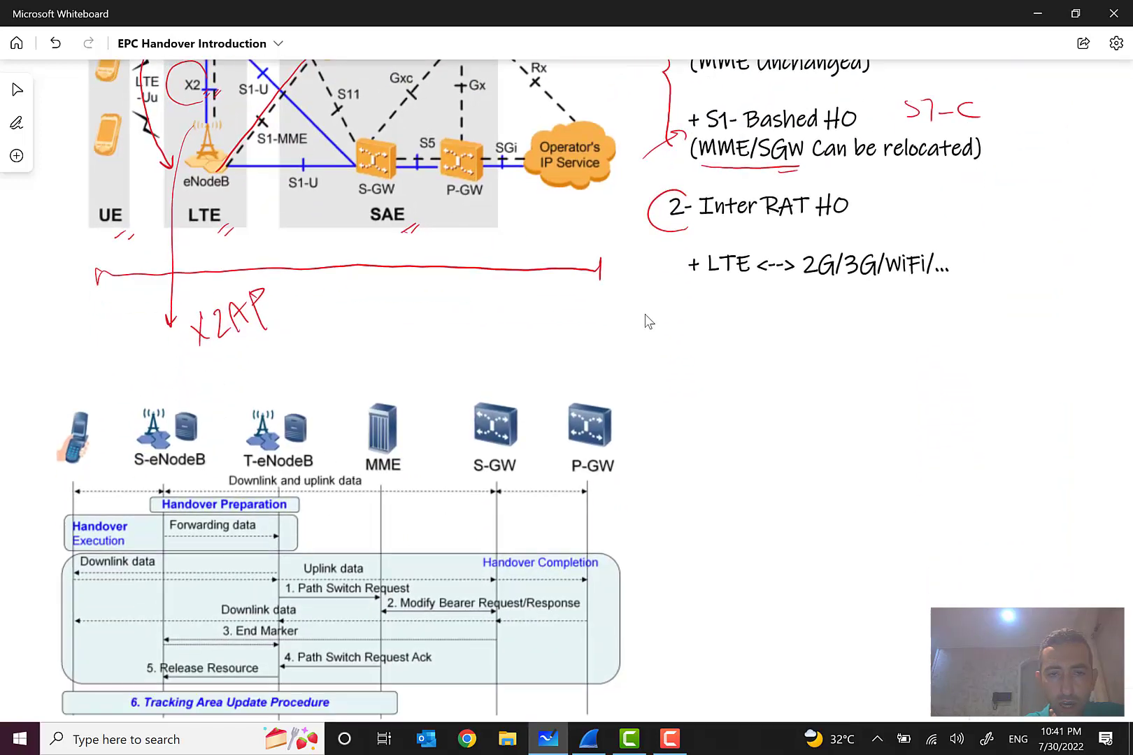
pyautogui.moveTo(726, 364); pyautogui.dragTo(725, 231)
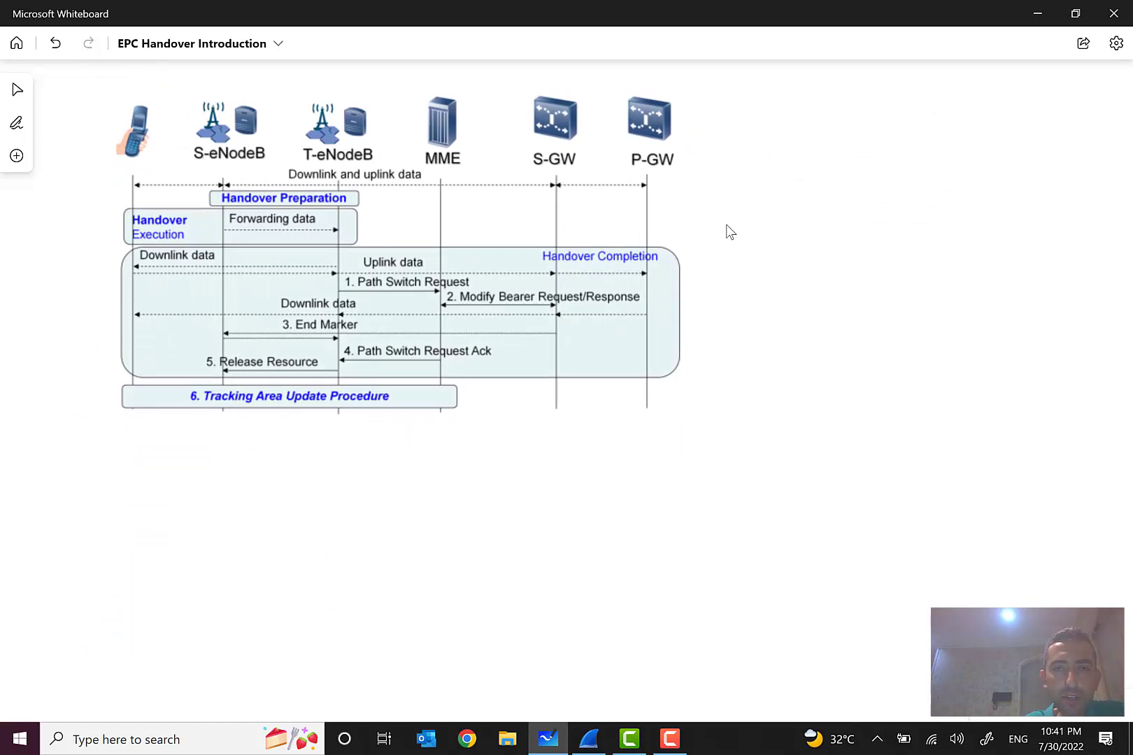
pyautogui.moveTo(807, 173)
pyautogui.mouseDown()
pyautogui.moveTo(786, 203)
pyautogui.moveTo(895, 185)
pyautogui.moveTo(889, 211)
pyautogui.mouseUp()
pyautogui.moveTo(941, 155)
pyautogui.mouseDown()
pyautogui.moveTo(927, 197)
pyautogui.moveTo(947, 177)
pyautogui.mouseUp()
pyautogui.moveTo(962, 154); pyautogui.dragTo(951, 196)
pyautogui.moveTo(972, 179)
pyautogui.mouseDown()
pyautogui.moveTo(968, 194)
pyautogui.moveTo(977, 183)
pyautogui.mouseUp()
pyautogui.moveTo(981, 181); pyautogui.dragTo(1001, 172)
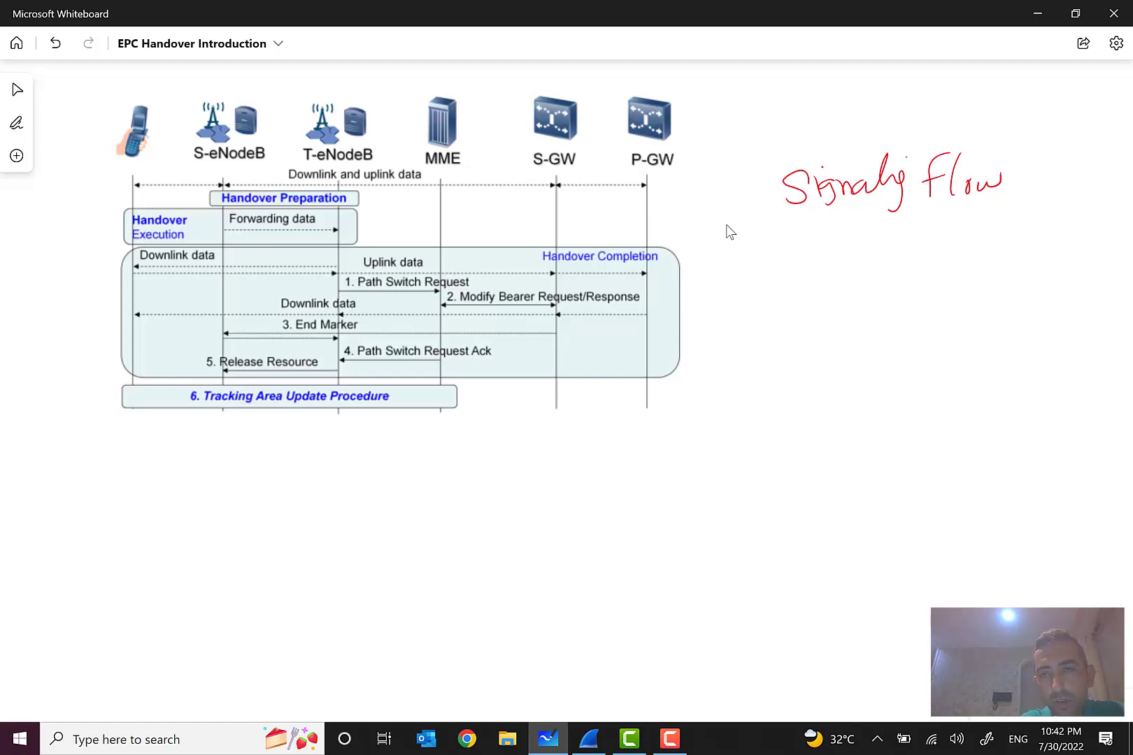
# - Write '3GPP' below 'Signaling Flow', then box and underline it
pyautogui.moveTo(793, 246)
pyautogui.mouseDown()
pyautogui.moveTo(804, 258)
pyautogui.moveTo(795, 272)
pyautogui.mouseUp()
pyautogui.moveTo(839, 244); pyautogui.dragTo(852, 251)
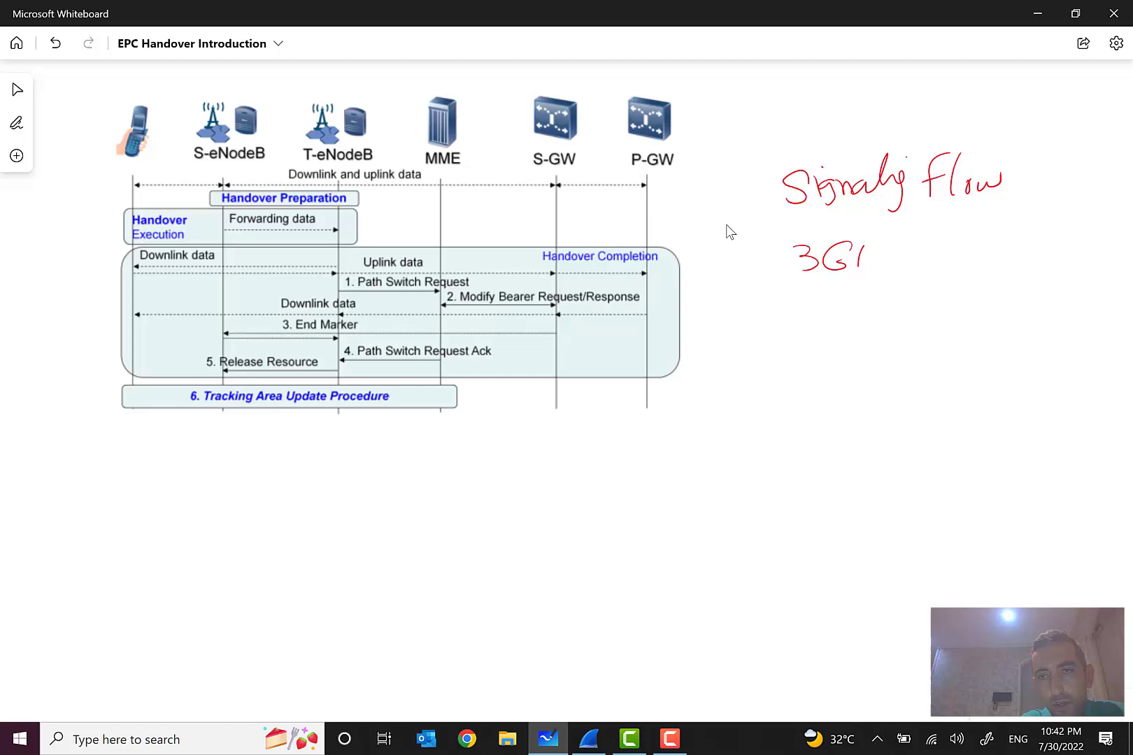
pyautogui.moveTo(861, 246); pyautogui.dragTo(885, 256)
pyautogui.moveTo(776, 228)
pyautogui.mouseDown()
pyautogui.moveTo(912, 231)
pyautogui.moveTo(919, 287)
pyautogui.moveTo(788, 296)
pyautogui.mouseUp()
pyautogui.moveTo(787, 295); pyautogui.dragTo(918, 287)
pyautogui.moveTo(893, 296); pyautogui.dragTo(926, 288)
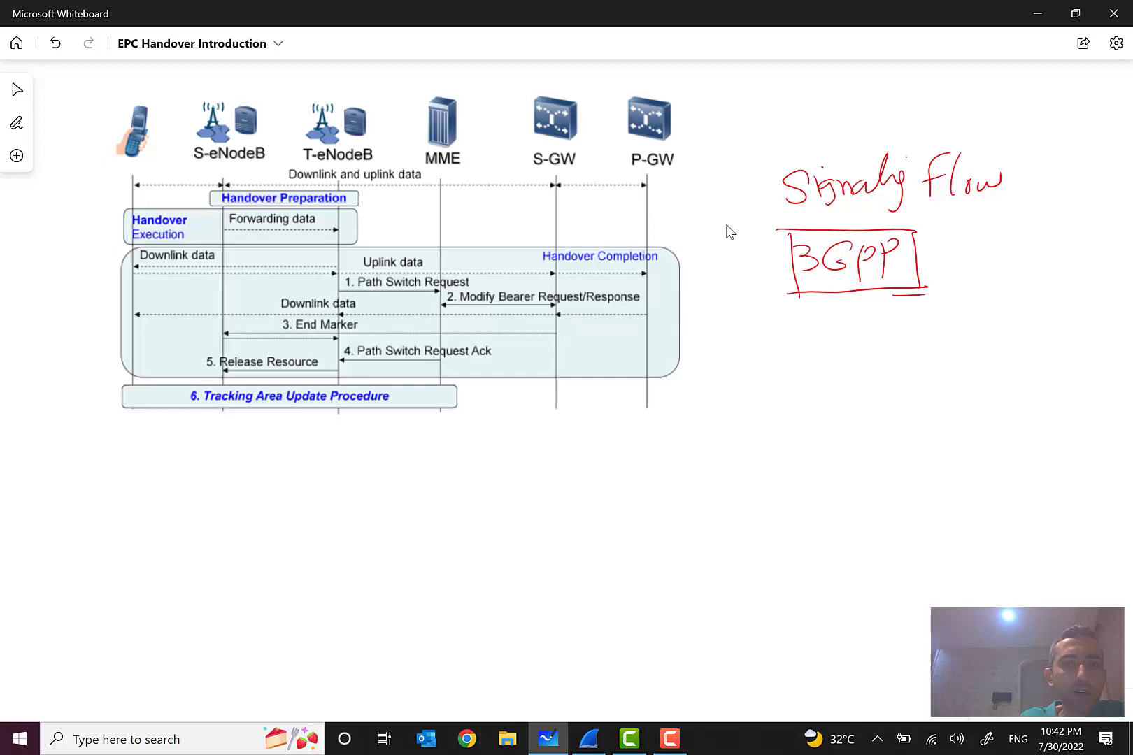
# - Write 'UE' beside the phone and underline S-eNodeB and T-eNodeB in red
pyautogui.moveTo(73, 139)
pyautogui.mouseDown()
pyautogui.moveTo(82, 150)
pyautogui.moveTo(86, 138)
pyautogui.mouseUp()
pyautogui.moveTo(98, 113)
pyautogui.mouseDown()
pyautogui.moveTo(92, 132)
pyautogui.moveTo(107, 131)
pyautogui.mouseUp()
pyautogui.moveTo(184, 161); pyautogui.dragTo(201, 166)
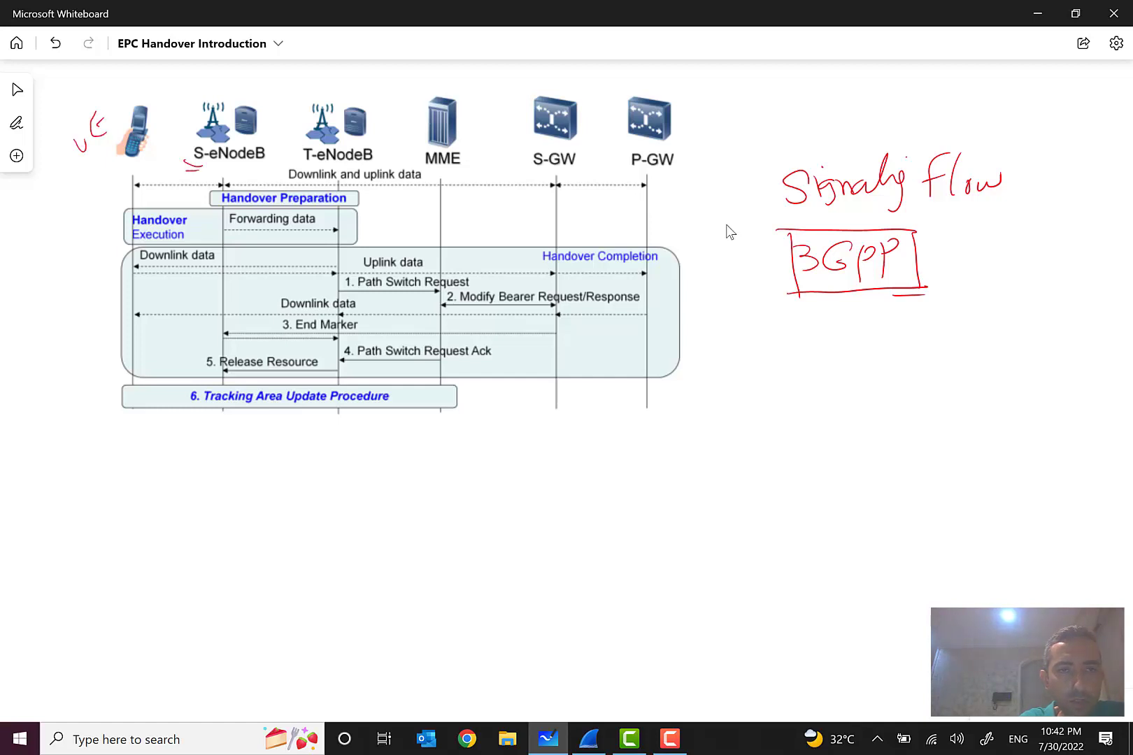
pyautogui.moveTo(305, 163); pyautogui.dragTo(315, 160)
# - Underline MME and P-GW, and draw an arrow from S-eNodeB toward T-eNodeB
pyautogui.moveTo(436, 169); pyautogui.dragTo(462, 168)
pyautogui.moveTo(451, 174); pyautogui.dragTo(463, 173)
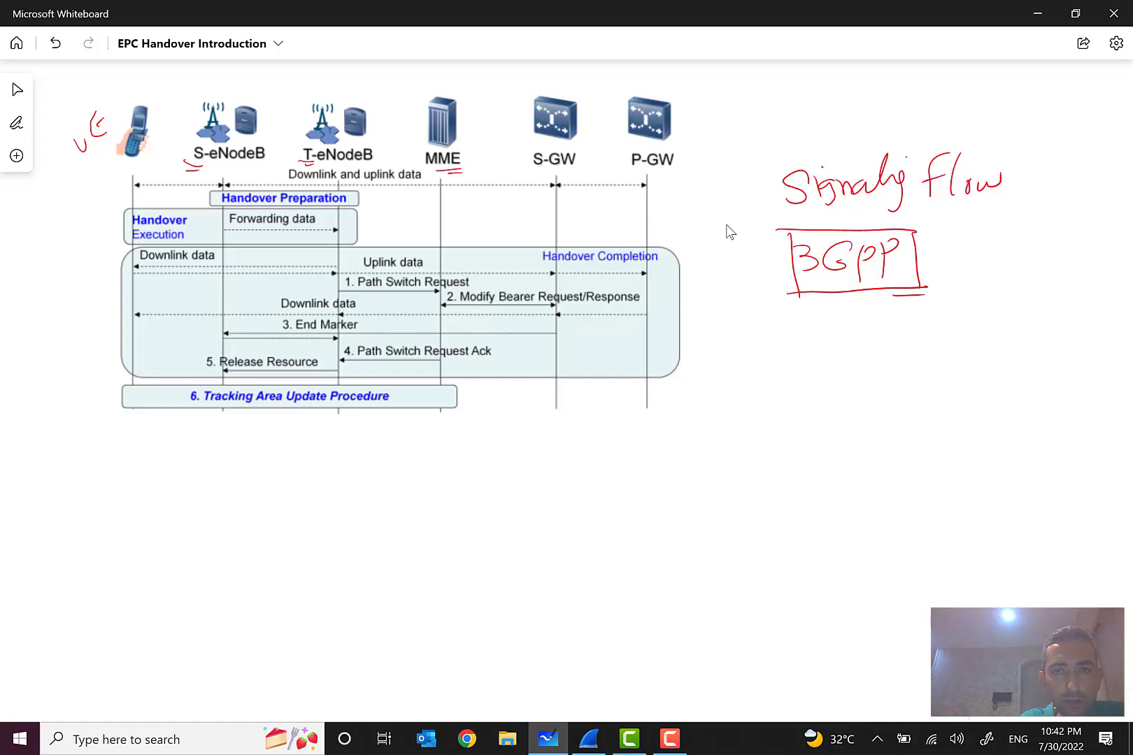
pyautogui.moveTo(623, 171); pyautogui.dragTo(665, 170)
pyautogui.moveTo(653, 177); pyautogui.dragTo(668, 175)
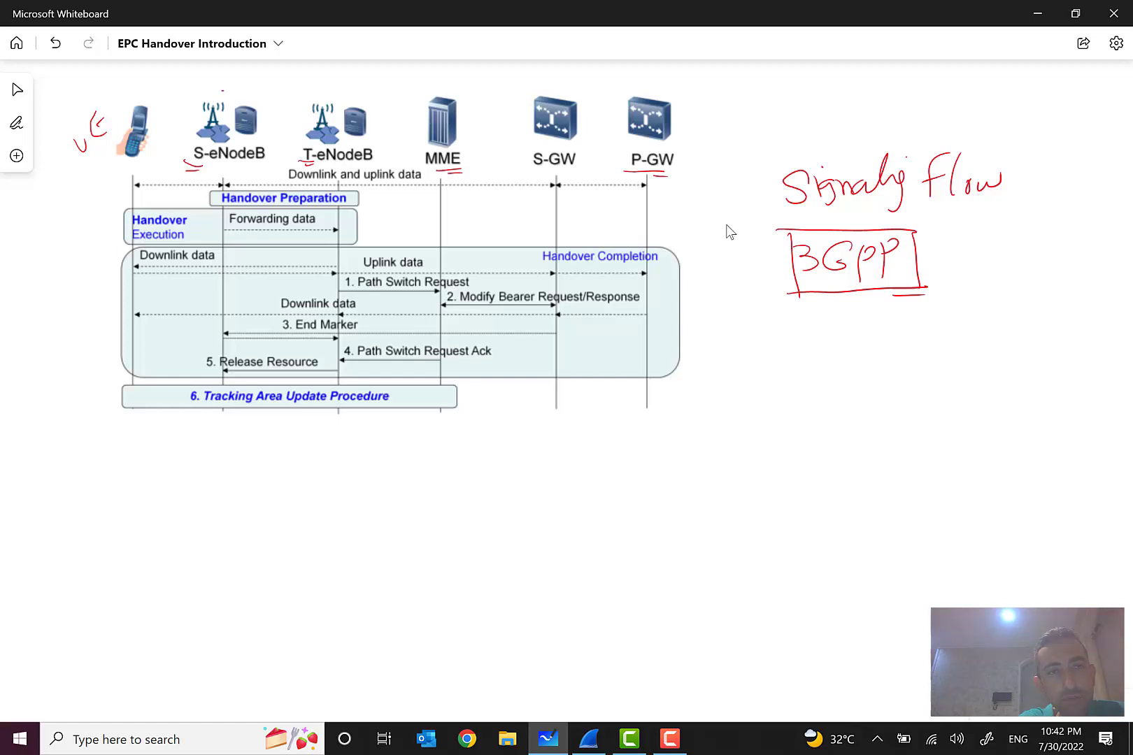
pyautogui.moveTo(222, 90); pyautogui.dragTo(276, 80)
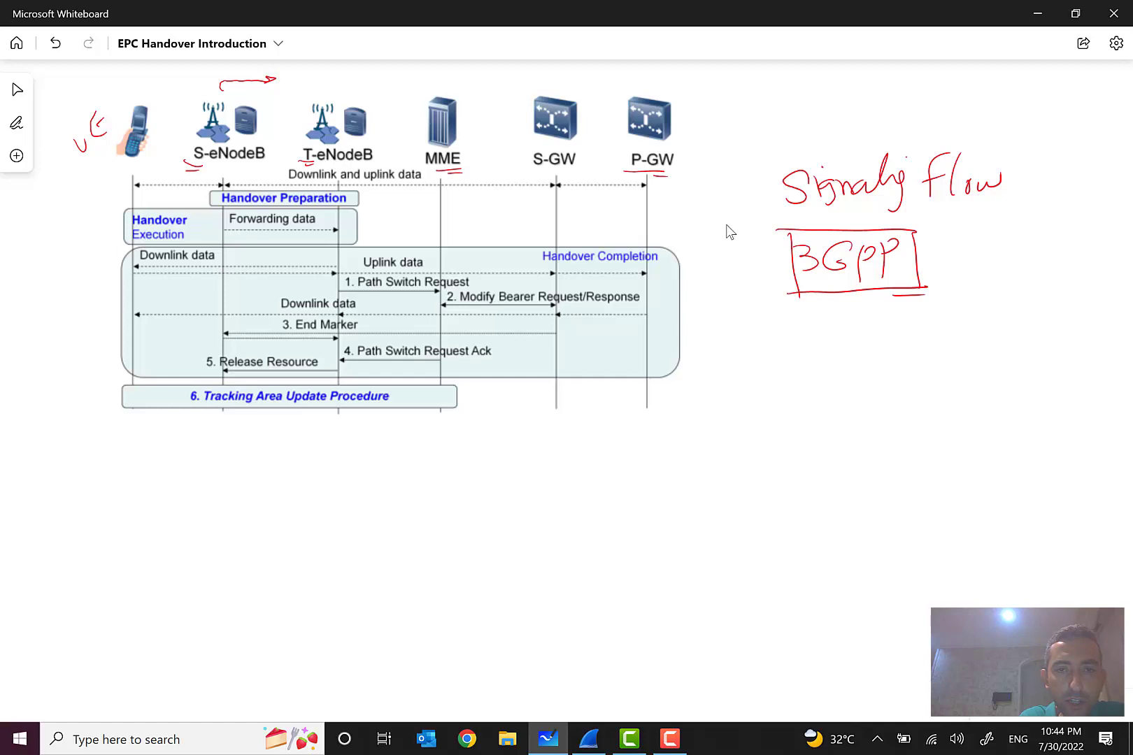
# - Draw a short red tick after the Handover Completion label
pyautogui.moveTo(650, 267); pyautogui.dragTo(663, 260)
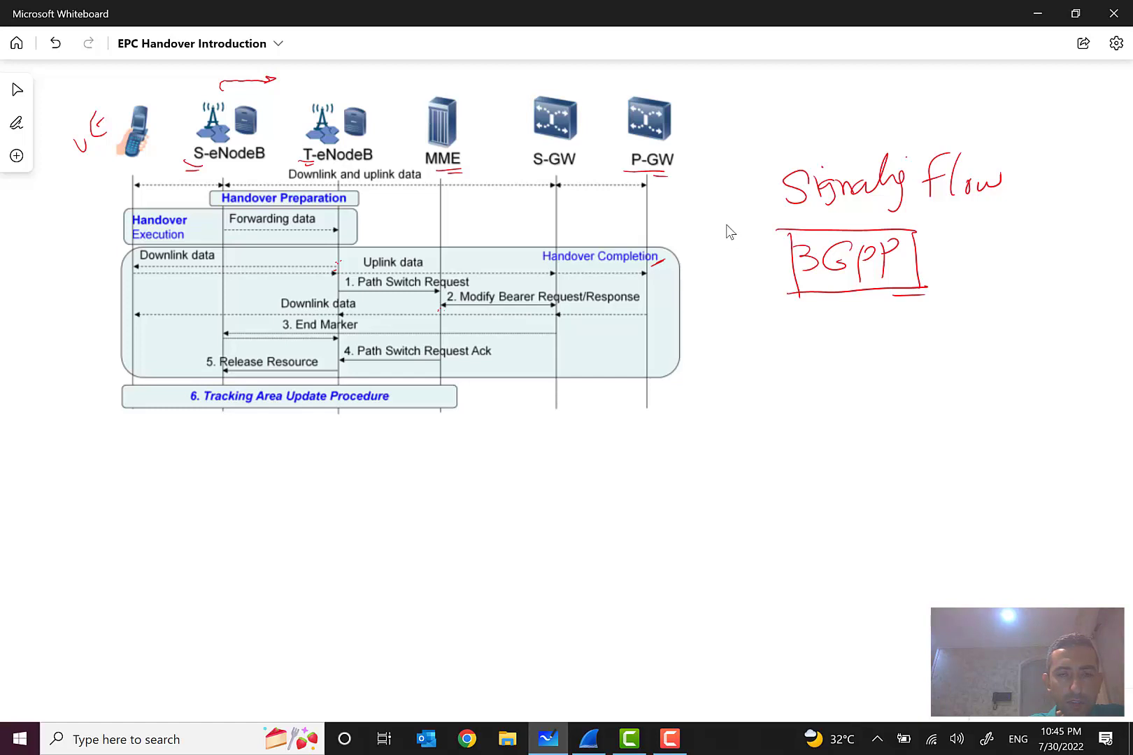
# - Mark the MME line, circle Path Switch Request Ack, and tick the Release Resource step
pyautogui.moveTo(437, 370); pyautogui.dragTo(451, 365)
pyautogui.moveTo(495, 363)
pyautogui.mouseDown()
pyautogui.moveTo(460, 368)
pyautogui.moveTo(452, 337)
pyautogui.moveTo(478, 333)
pyautogui.mouseUp()
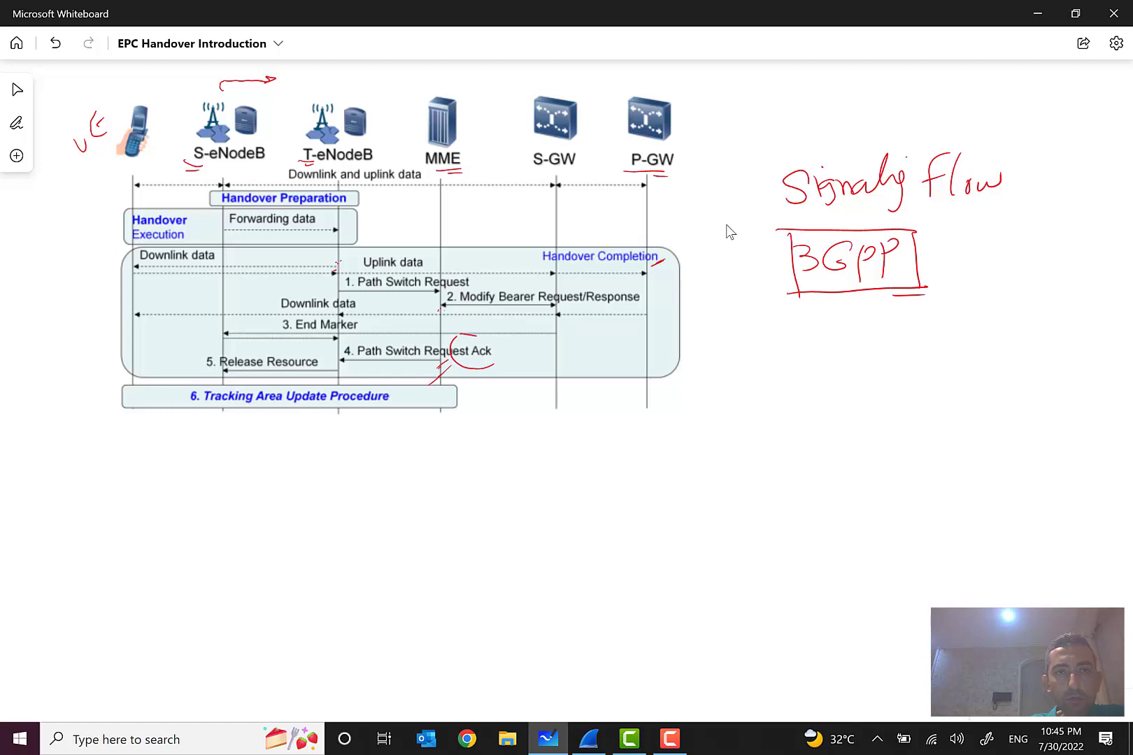
pyautogui.moveTo(311, 370); pyautogui.dragTo(327, 360)
# - Tick and underline '6. Tracking Area Update Procedure', then write 'X2-' below the 3GPP box
pyautogui.moveTo(165, 408)
pyautogui.mouseDown()
pyautogui.moveTo(169, 417)
pyautogui.moveTo(185, 397)
pyautogui.mouseUp()
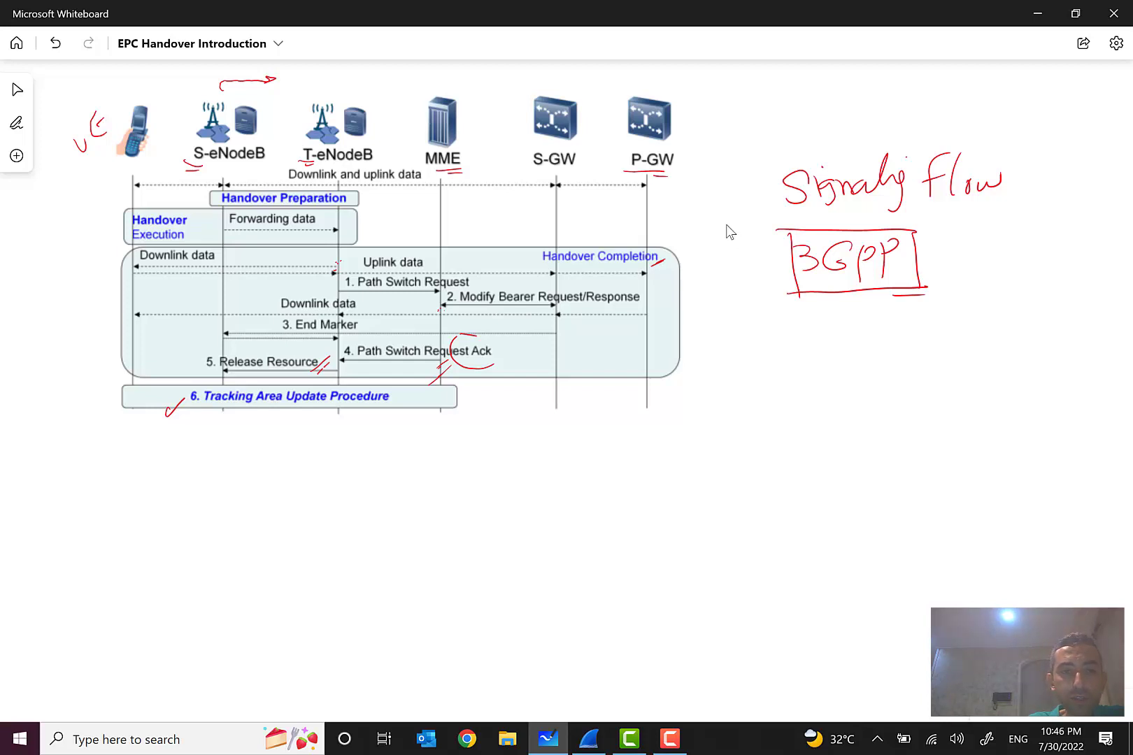
pyautogui.moveTo(188, 414); pyautogui.dragTo(271, 407)
pyautogui.moveTo(265, 414); pyautogui.dragTo(298, 405)
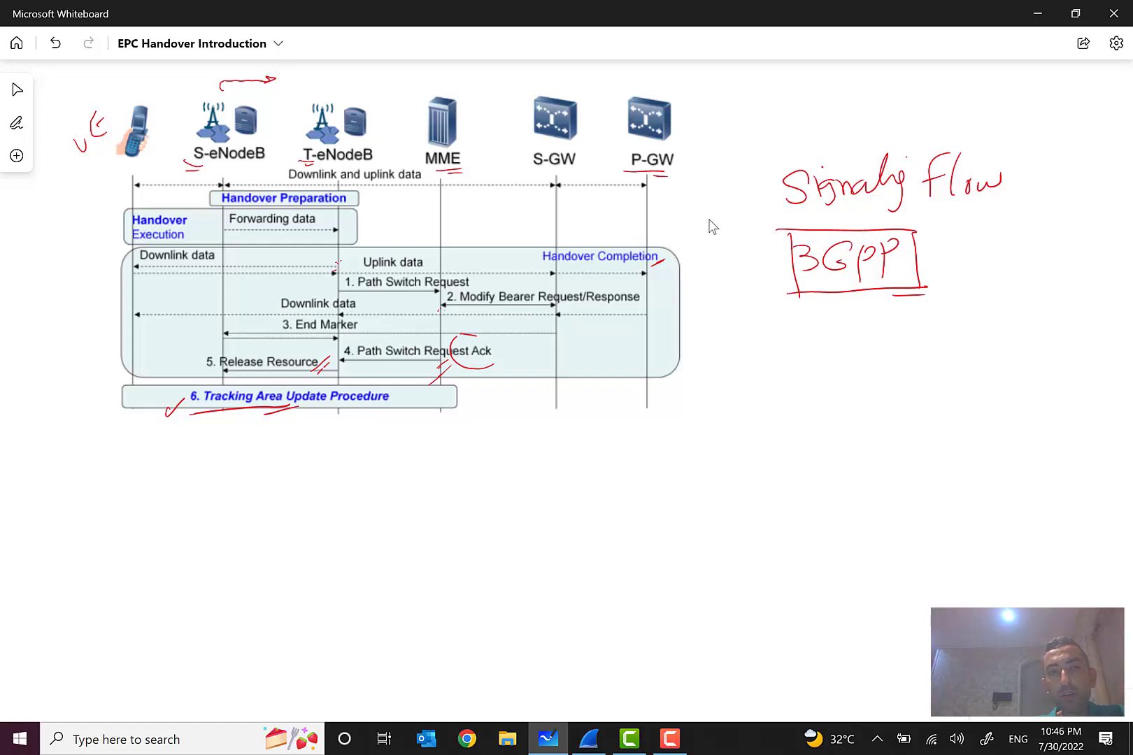
pyautogui.moveTo(788, 345)
pyautogui.mouseDown()
pyautogui.moveTo(780, 374)
pyautogui.moveTo(831, 376)
pyautogui.mouseUp()
pyautogui.moveTo(838, 366); pyautogui.dragTo(939, 353)
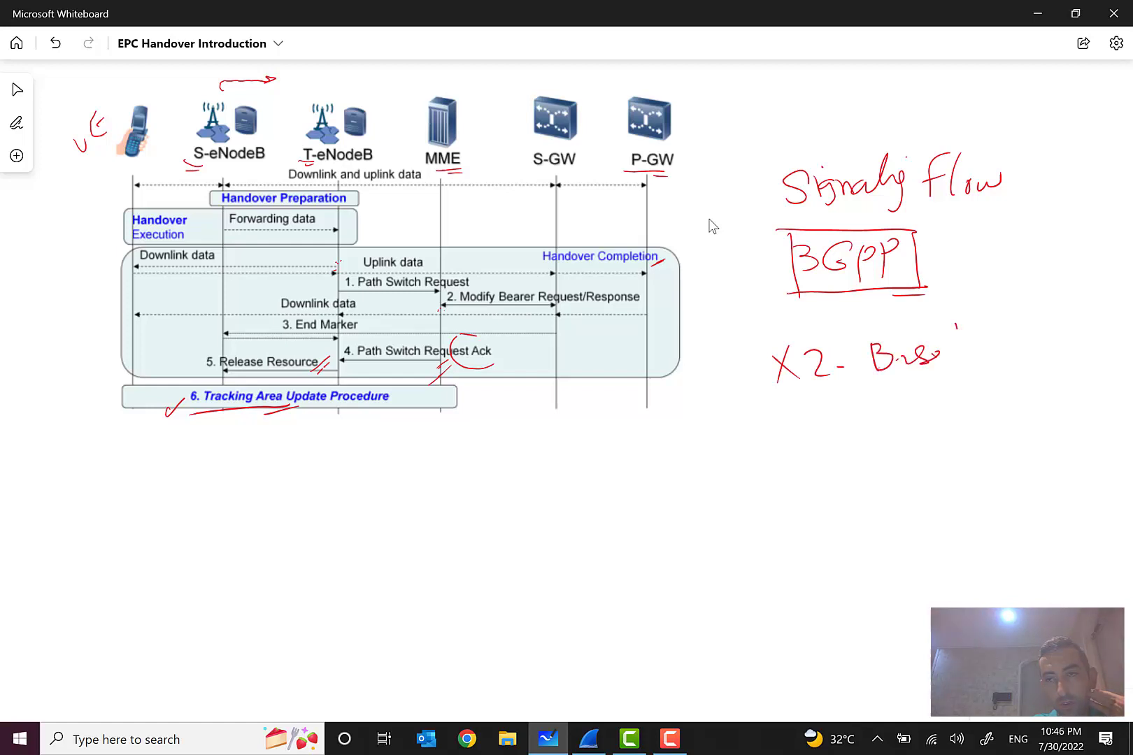
# - Finish the red handwritten note as 'X2-Based HO' and switch to the Wireshark trace
pyautogui.moveTo(998, 319)
pyautogui.mouseDown()
pyautogui.moveTo(1014, 351)
pyautogui.moveTo(1029, 347)
pyautogui.mouseUp()
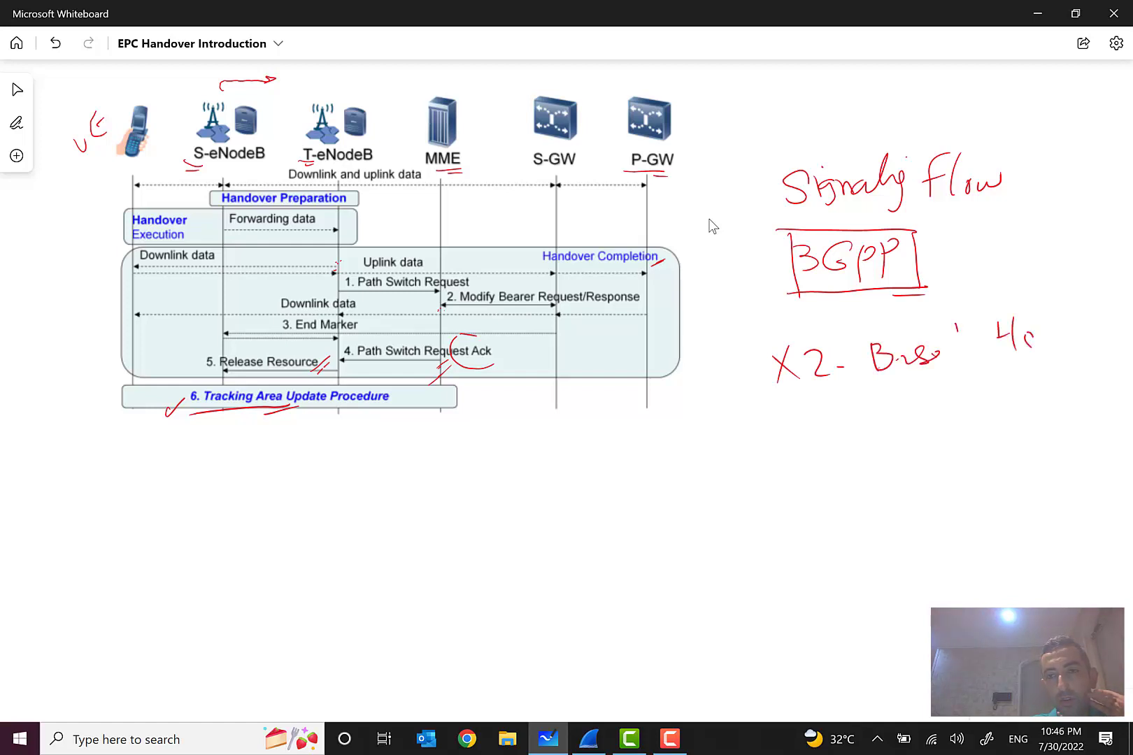
pyautogui.moveTo(955, 327); pyautogui.dragTo(958, 363)
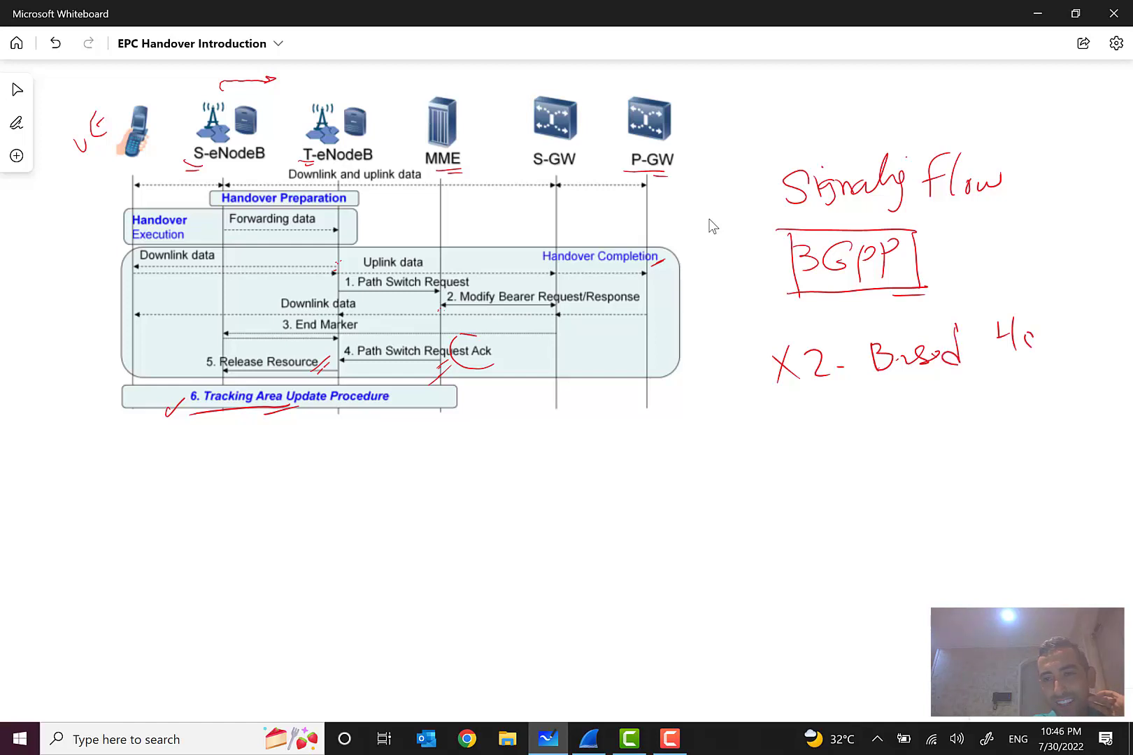
pyautogui.moveTo(998, 323)
pyautogui.mouseDown()
pyautogui.moveTo(999, 363)
pyautogui.moveTo(1029, 351)
pyautogui.mouseUp()
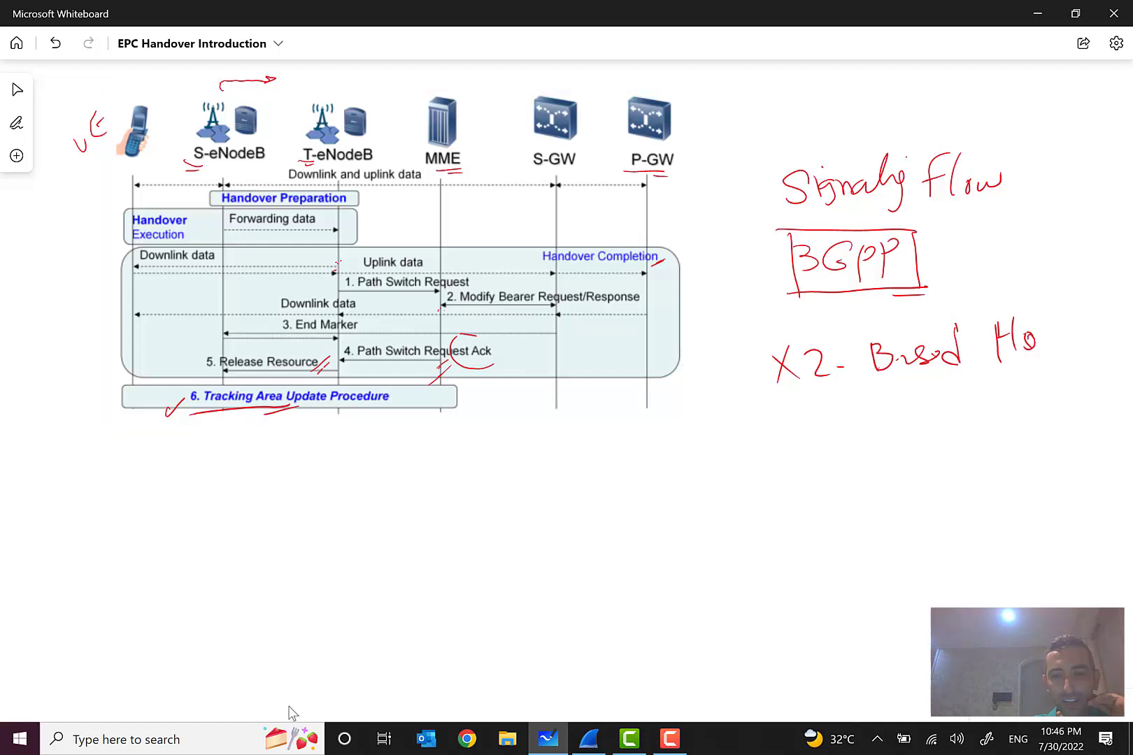
pyautogui.click(589, 738)
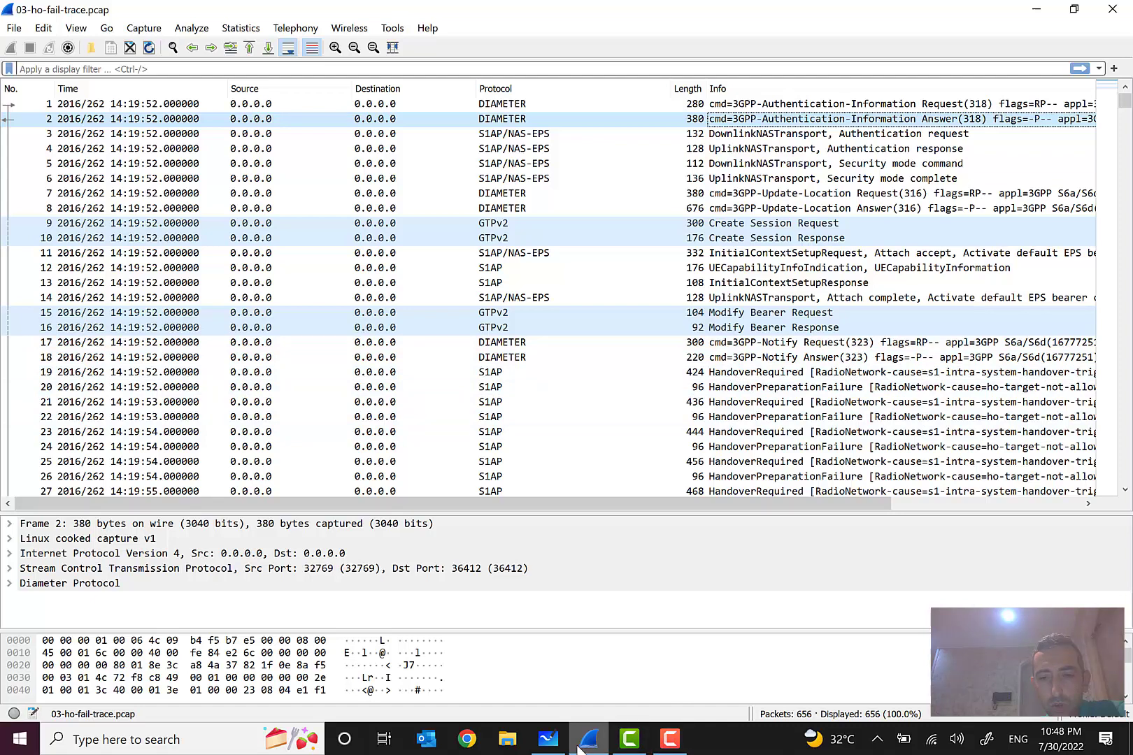
# - Switch windows from the taskbar to the 03-ho-fail-trace.pcap handover capture
pyautogui.click(548, 739)
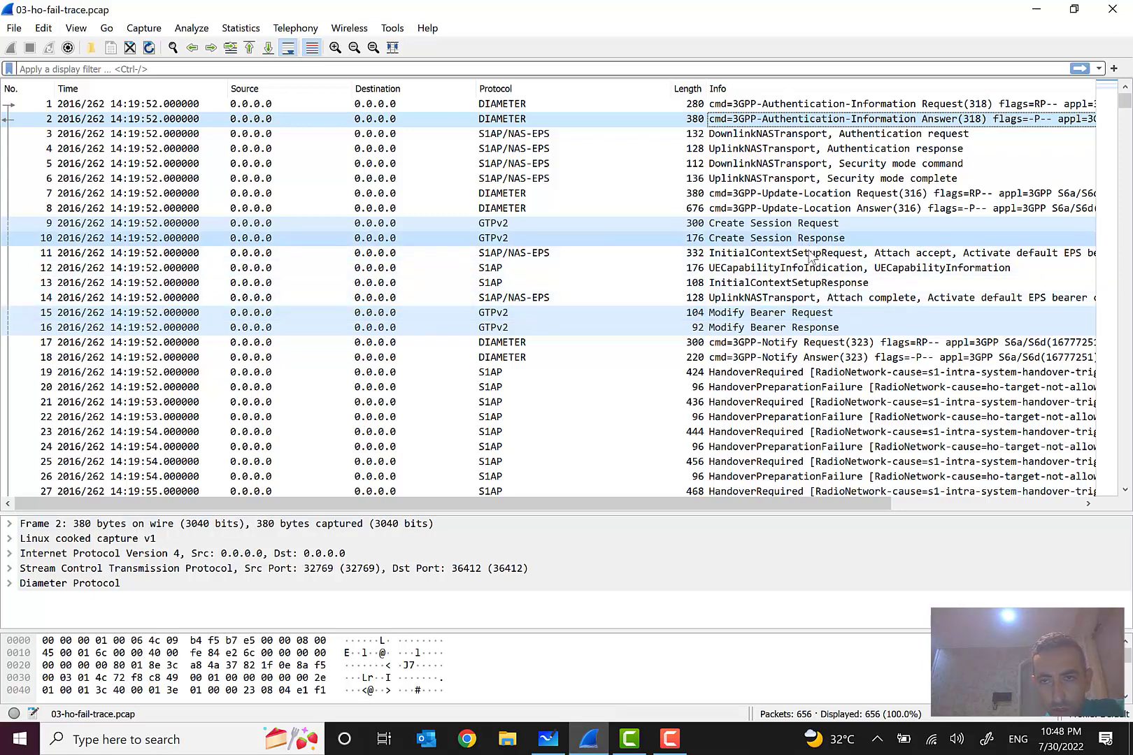
# - Select HandoverRequired packet 19 and scroll right to reveal the full Info column
pyautogui.click(797, 376)
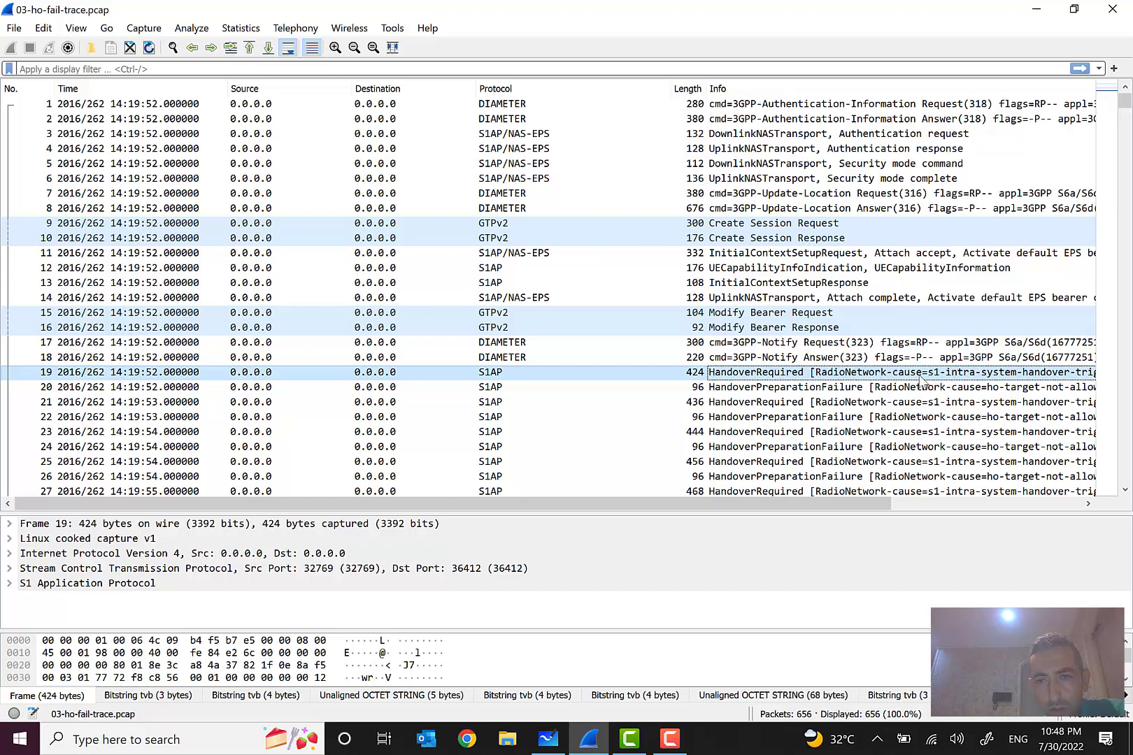
pyautogui.moveTo(871, 503); pyautogui.dragTo(983, 498)
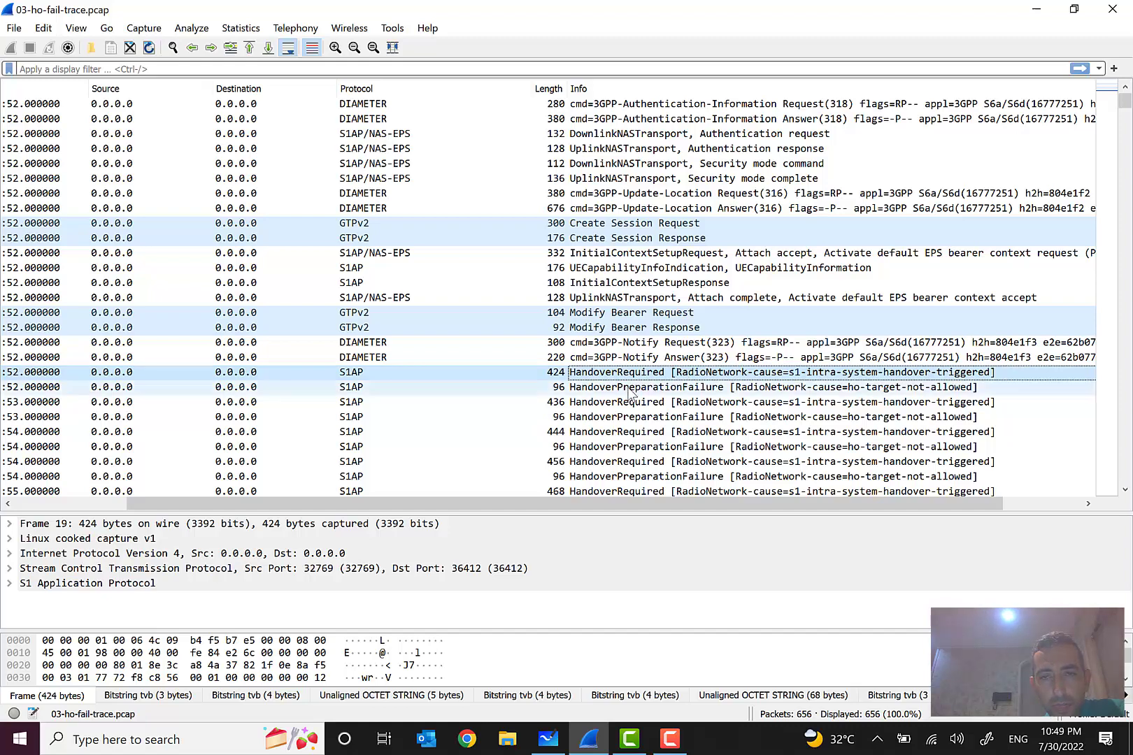
pyautogui.moveTo(1128, 111)
pyautogui.mouseDown()
pyautogui.moveTo(1112, 318)
pyautogui.moveTo(1127, 228)
pyautogui.moveTo(1124, 107)
pyautogui.mouseUp()
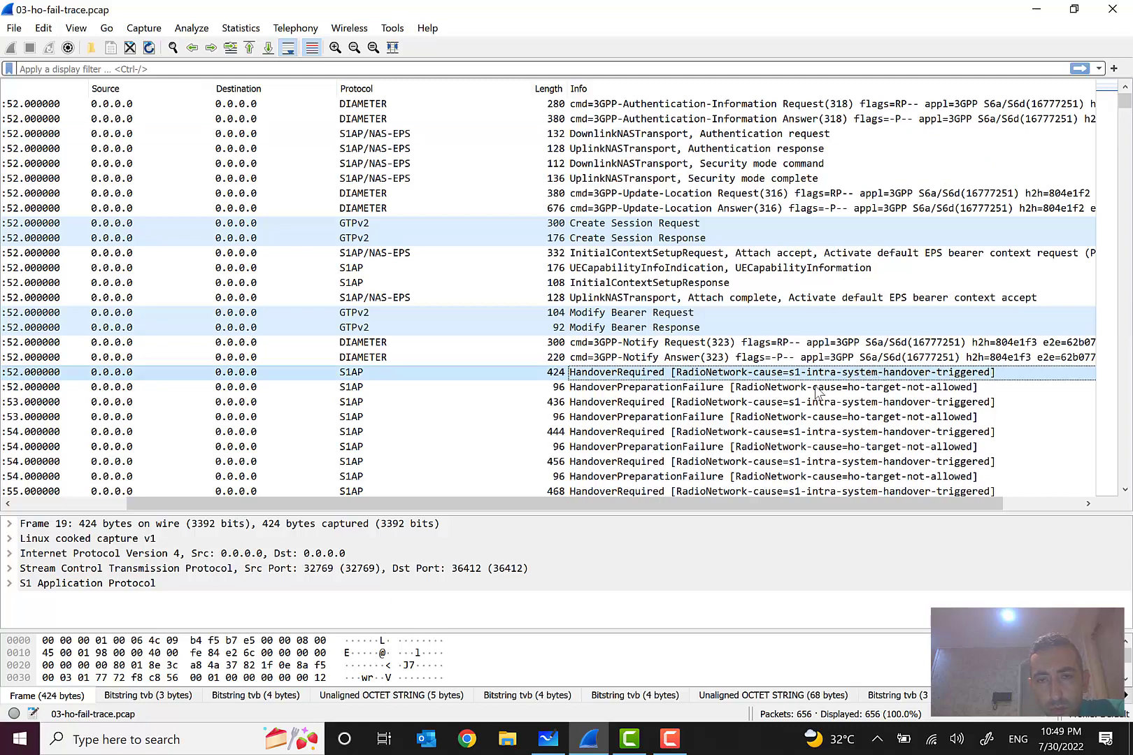
# - Open packet 19 in its own maximized window and briefly inspect the SCTP fields
pyautogui.doubleClick(598, 372)
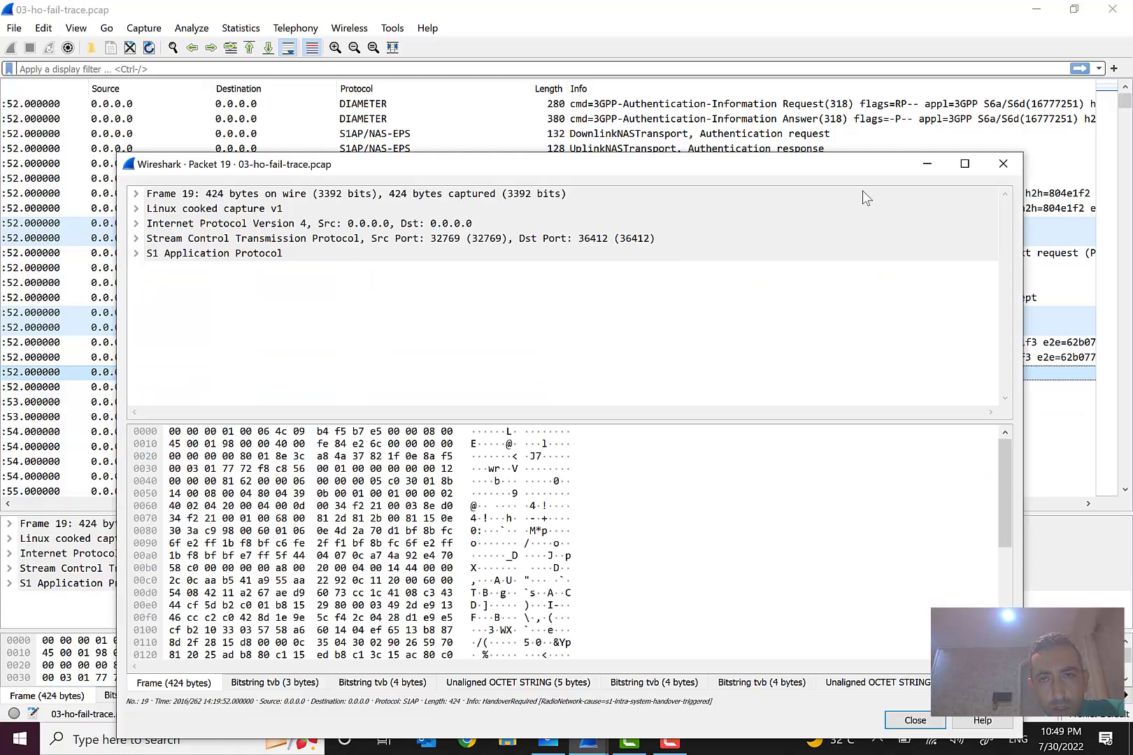
pyautogui.press('super+Up')
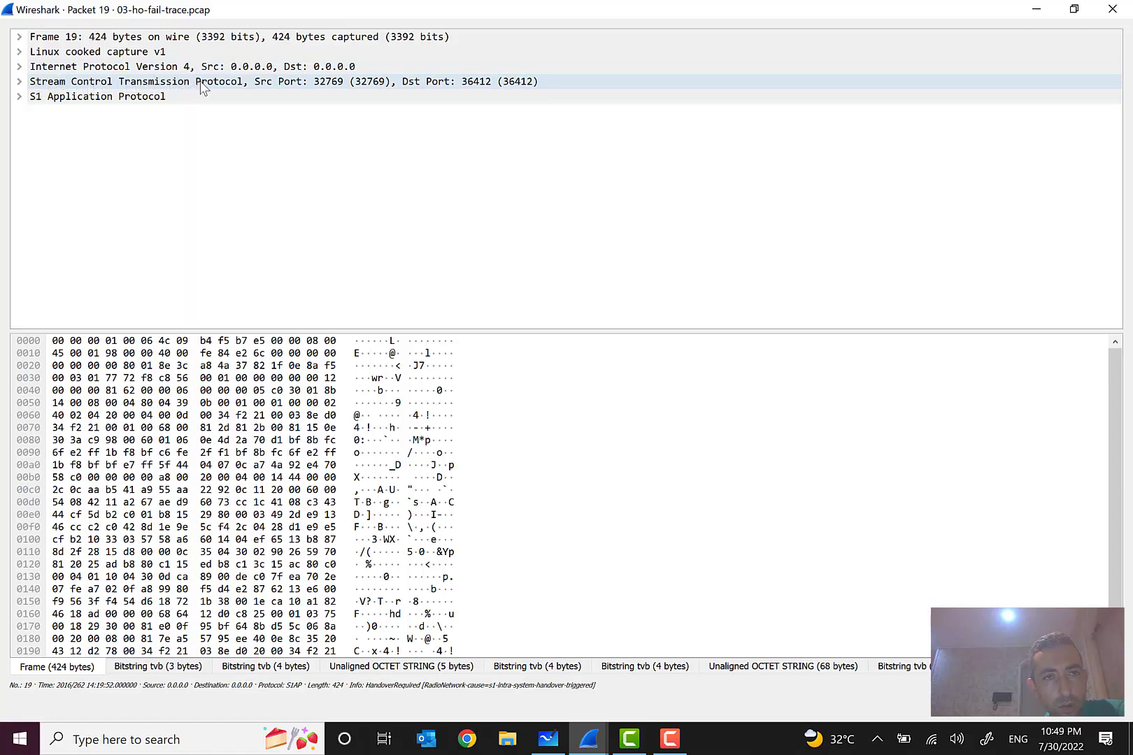
pyautogui.click(19, 82)
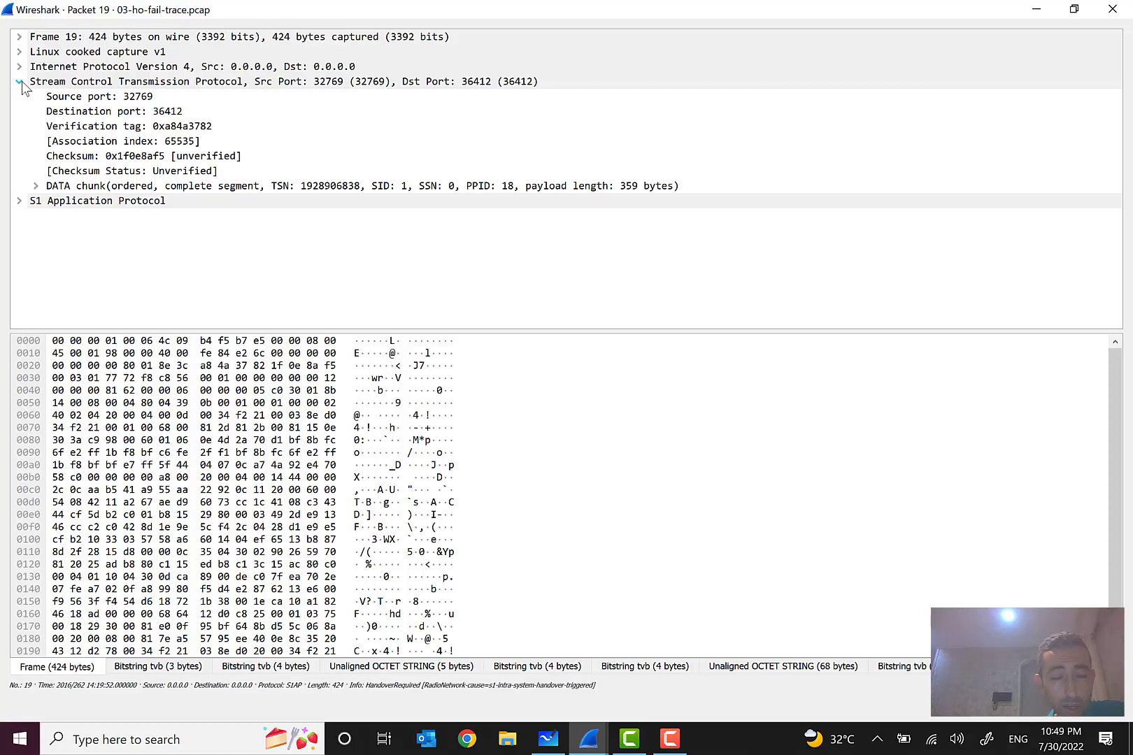
pyautogui.click(21, 81)
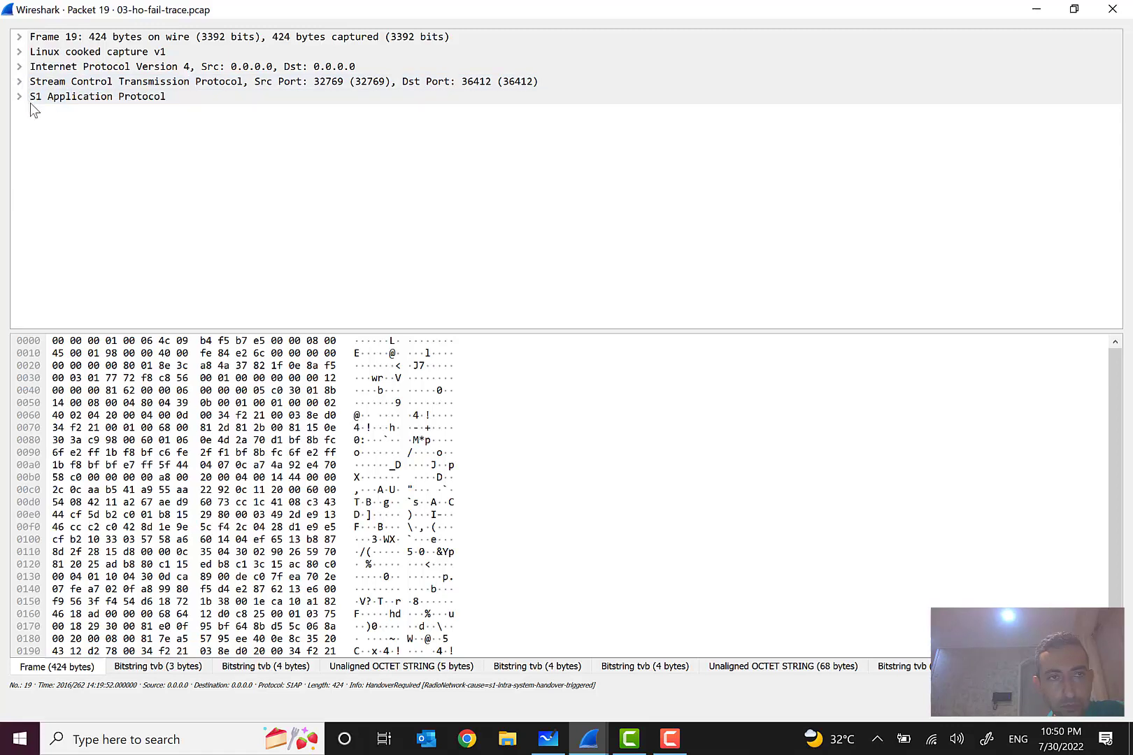
# - Expand S1AP HandoverRequired to Item 3 id-Cause, showing radioNetwork s1-intra-system-handover-triggered
pyautogui.click(21, 97)
pyautogui.click(34, 112)
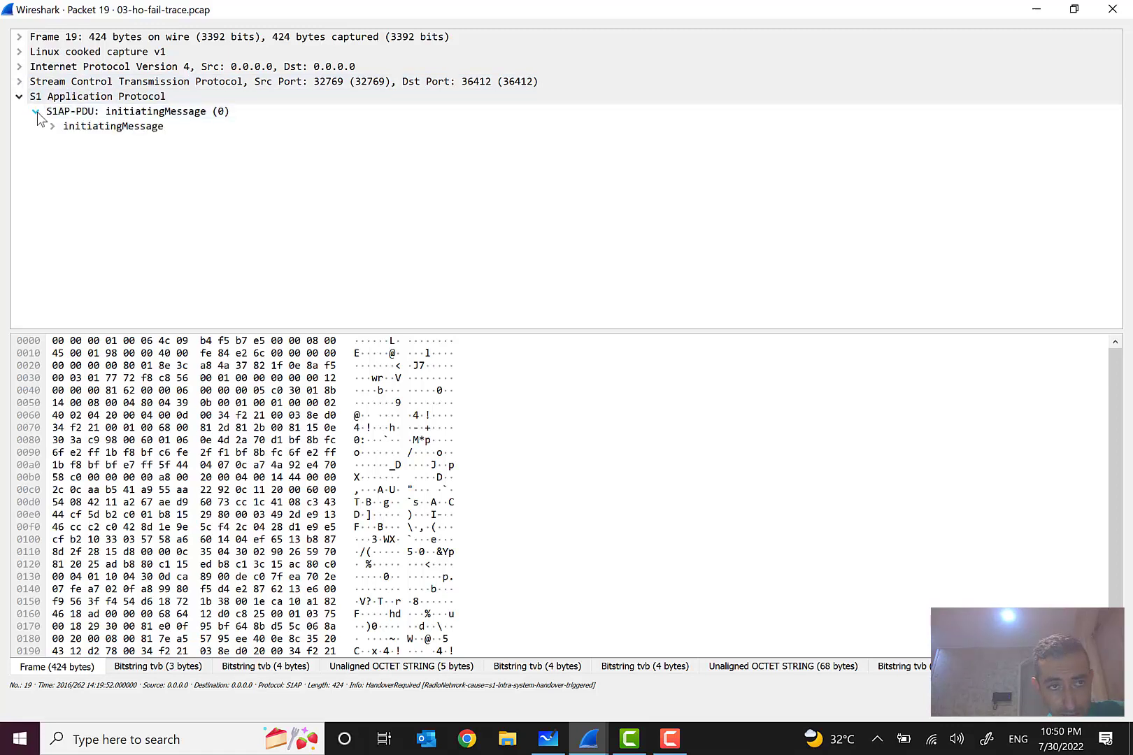
pyautogui.click(53, 127)
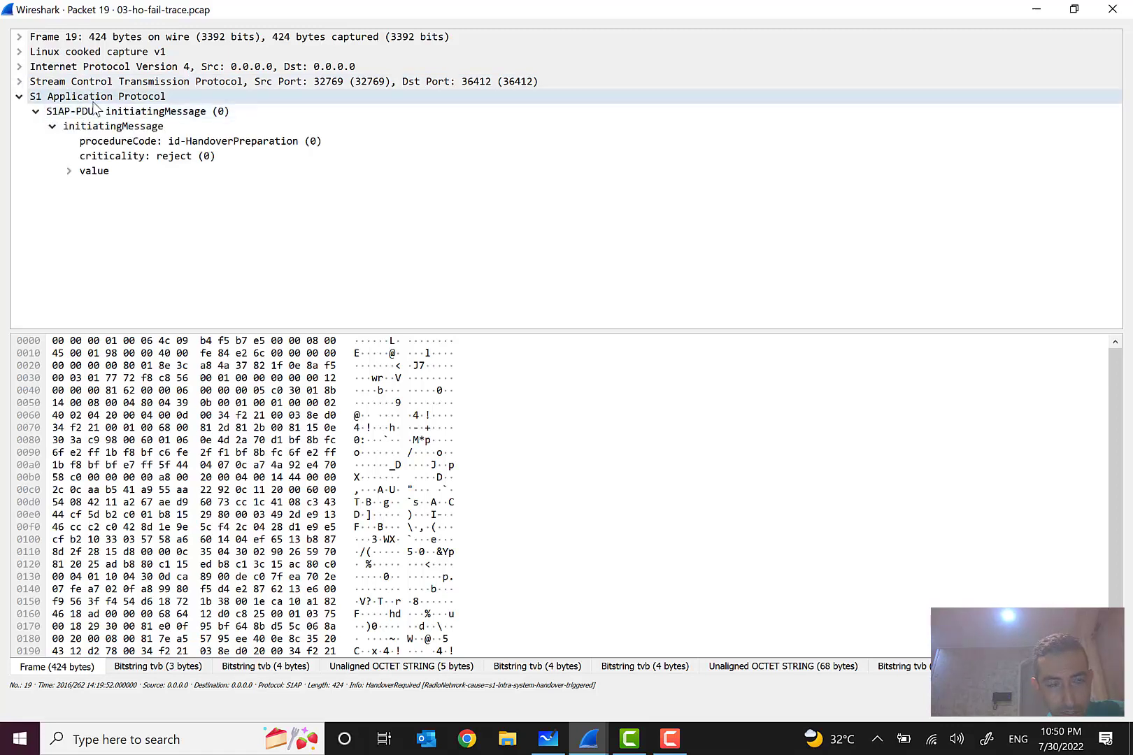
pyautogui.click(70, 172)
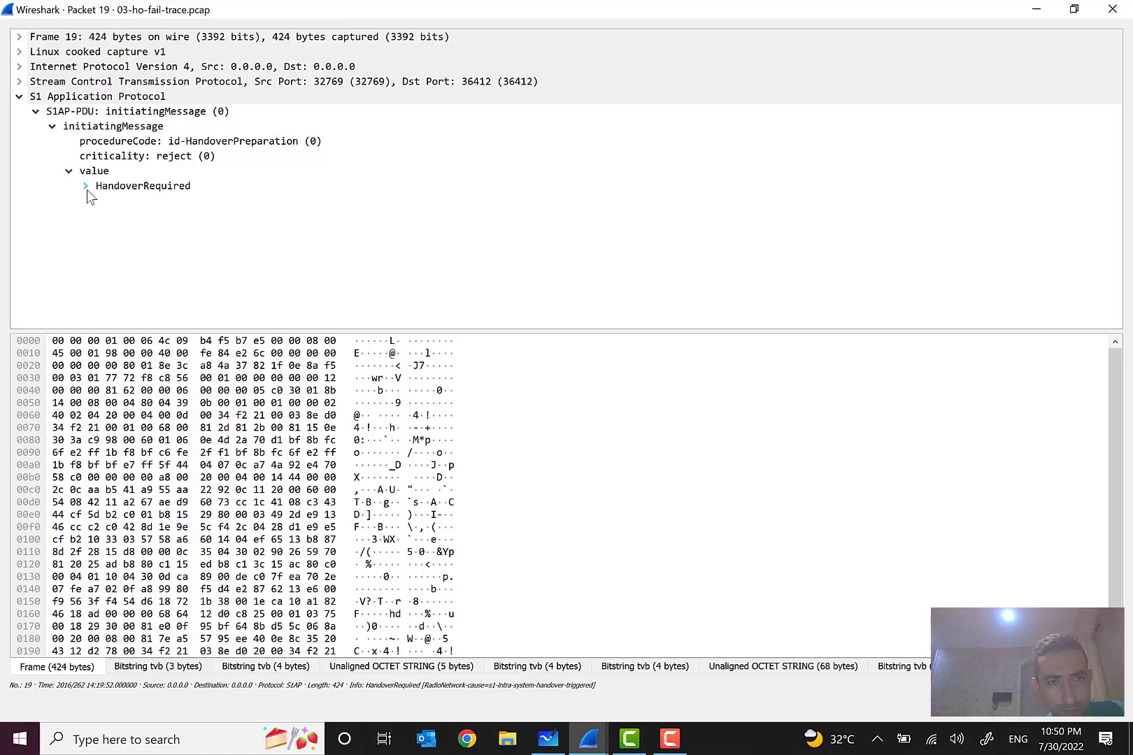
pyautogui.click(86, 188)
pyautogui.click(99, 201)
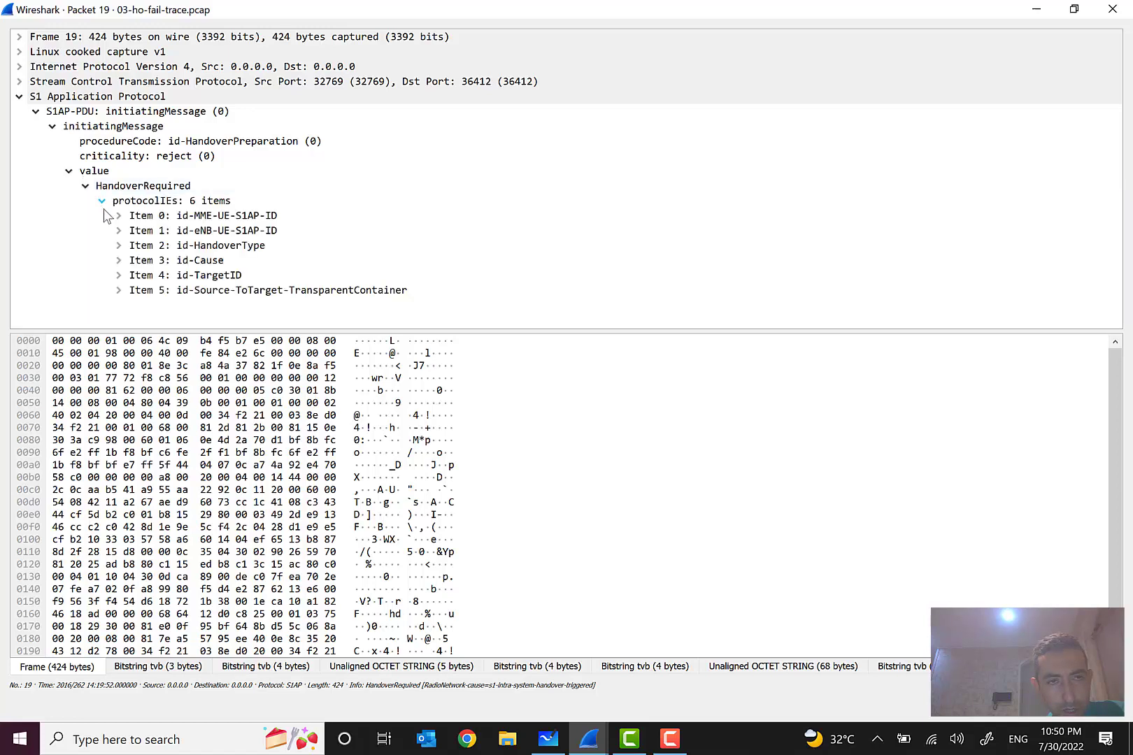
pyautogui.click(118, 260)
pyautogui.click(135, 275)
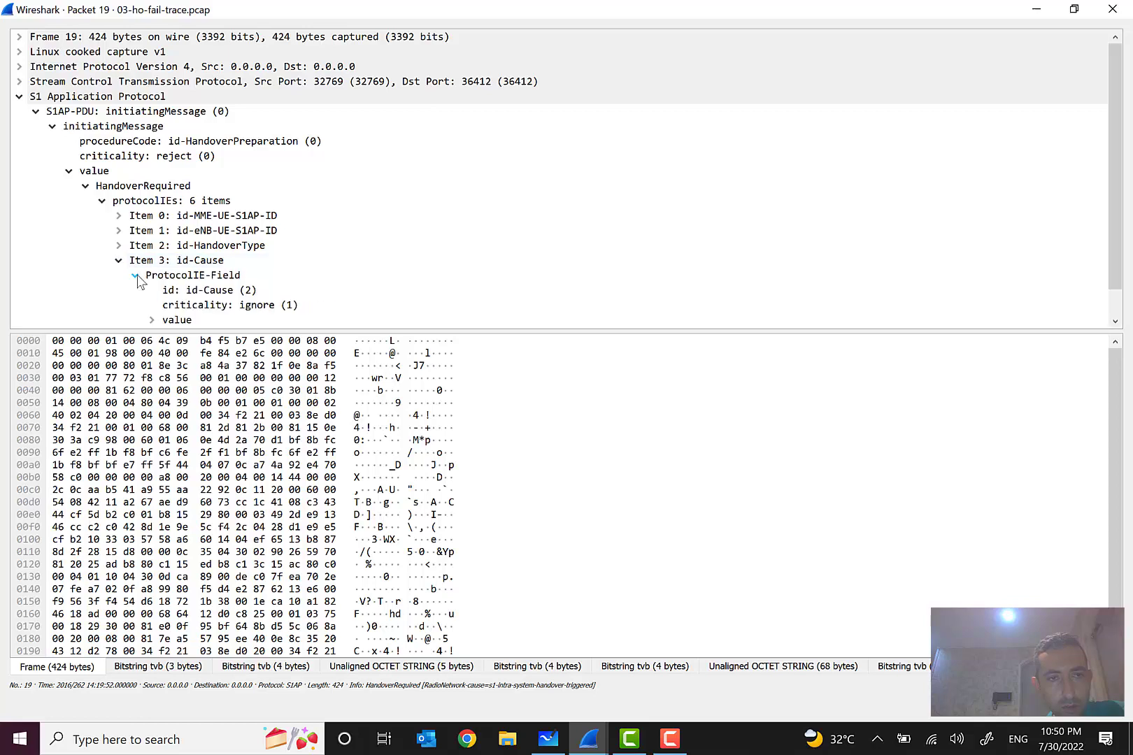
pyautogui.scroll(-1, 170, 280)
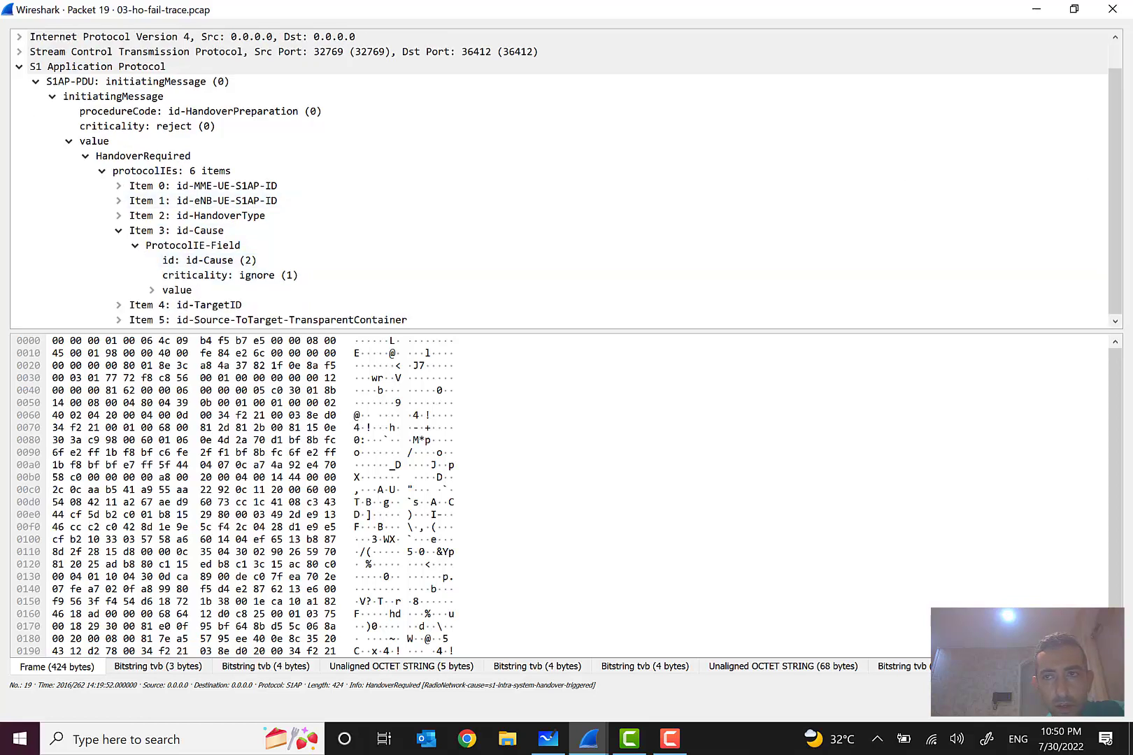
pyautogui.click(152, 289)
pyautogui.click(169, 306)
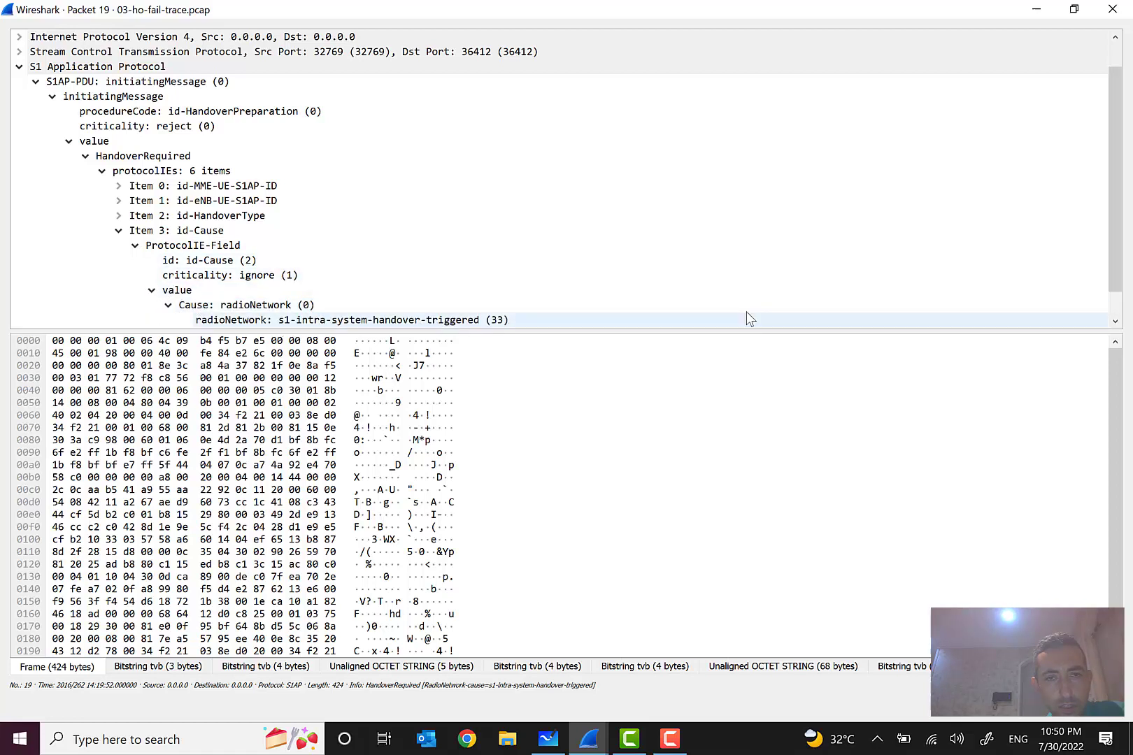
pyautogui.moveTo(1112, 254); pyautogui.dragTo(1105, 319)
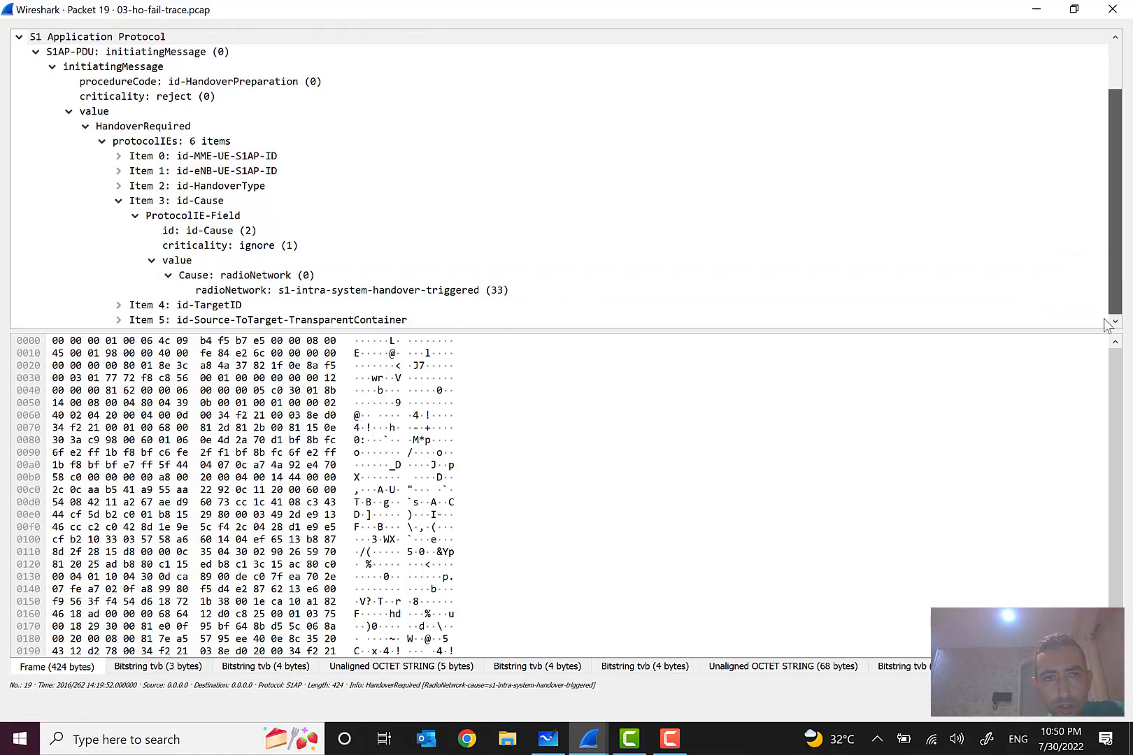
# - Close packet 19 and open HandoverPreparationFailure packet 20 in a maximized window
pyautogui.click(1128, 8)
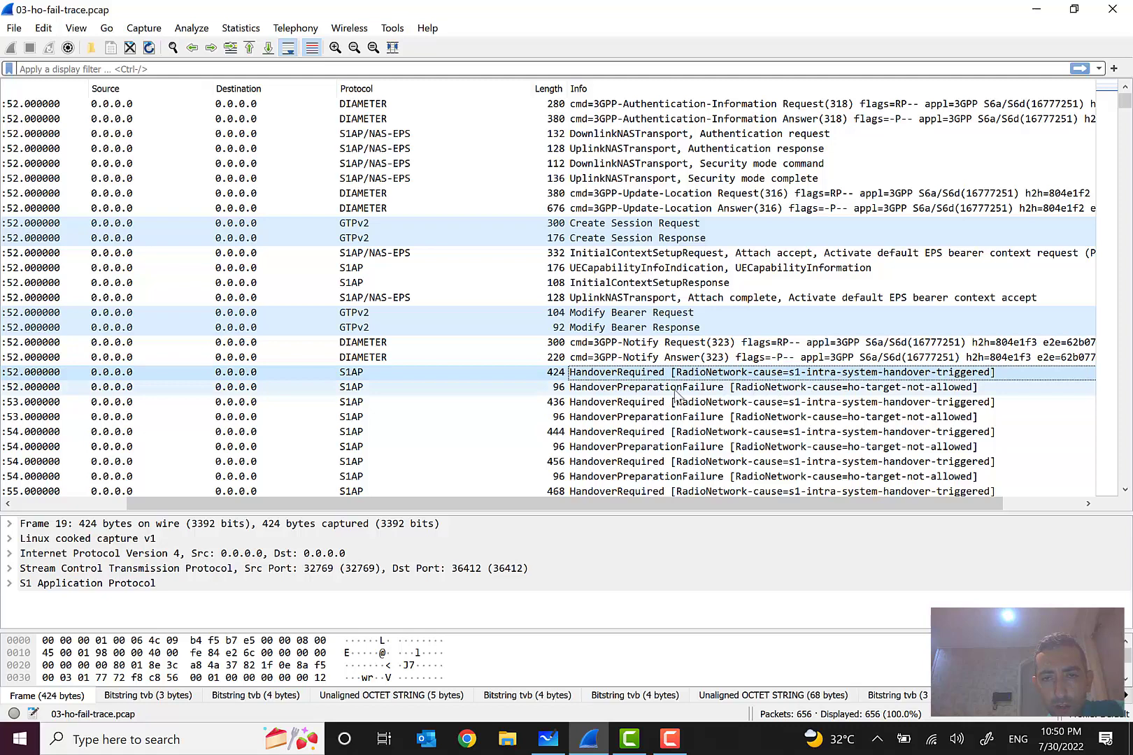
pyautogui.doubleClick(789, 389)
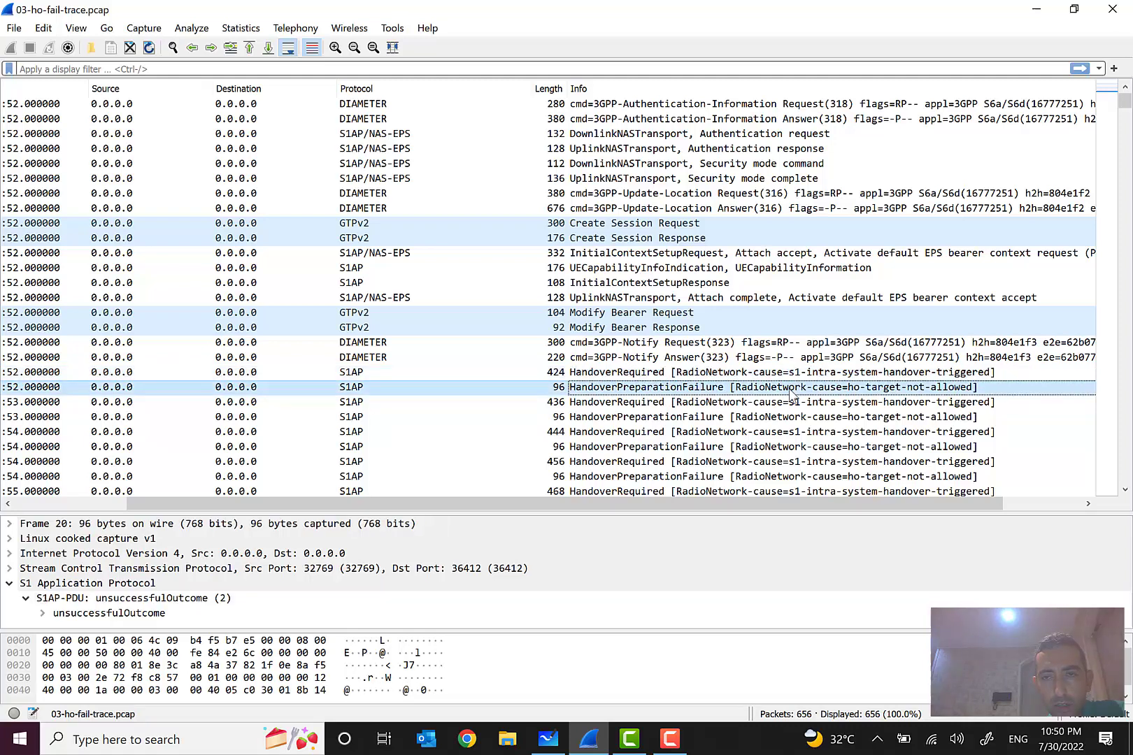
pyautogui.click(962, 69)
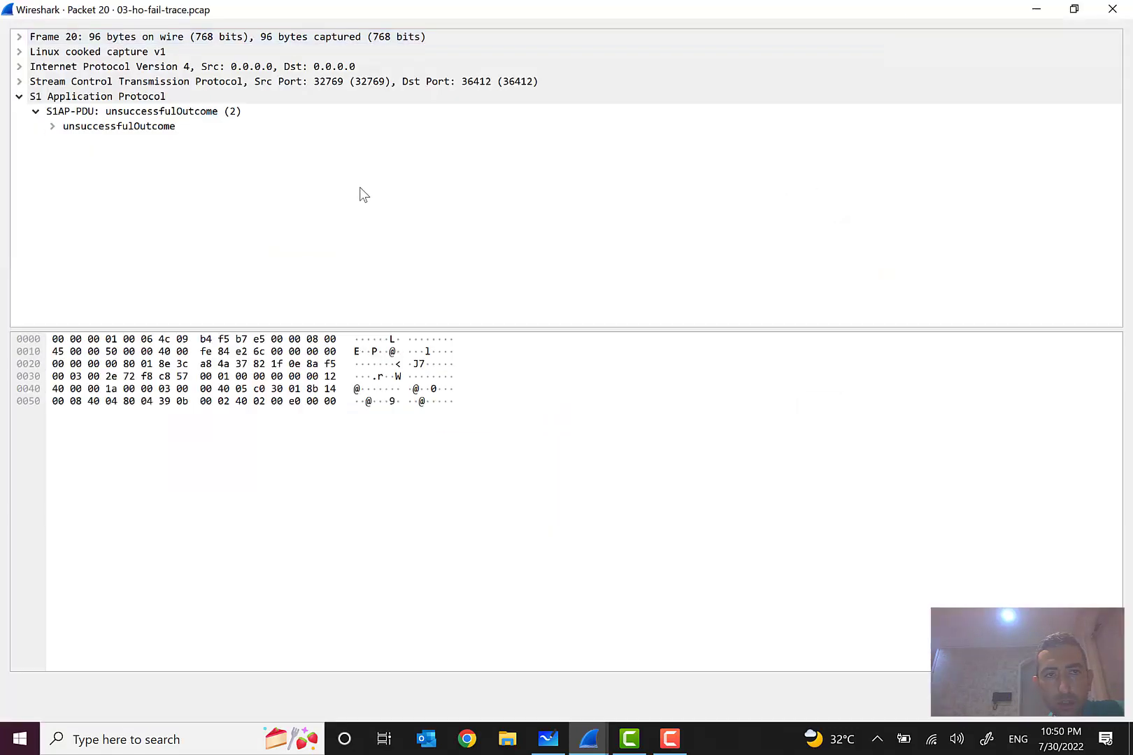
# - Expand unsuccessfulOutcome and HandoverPreparationFailure protocolIEs down to the id-Cause ho-target-not-allowed
pyautogui.click(52, 127)
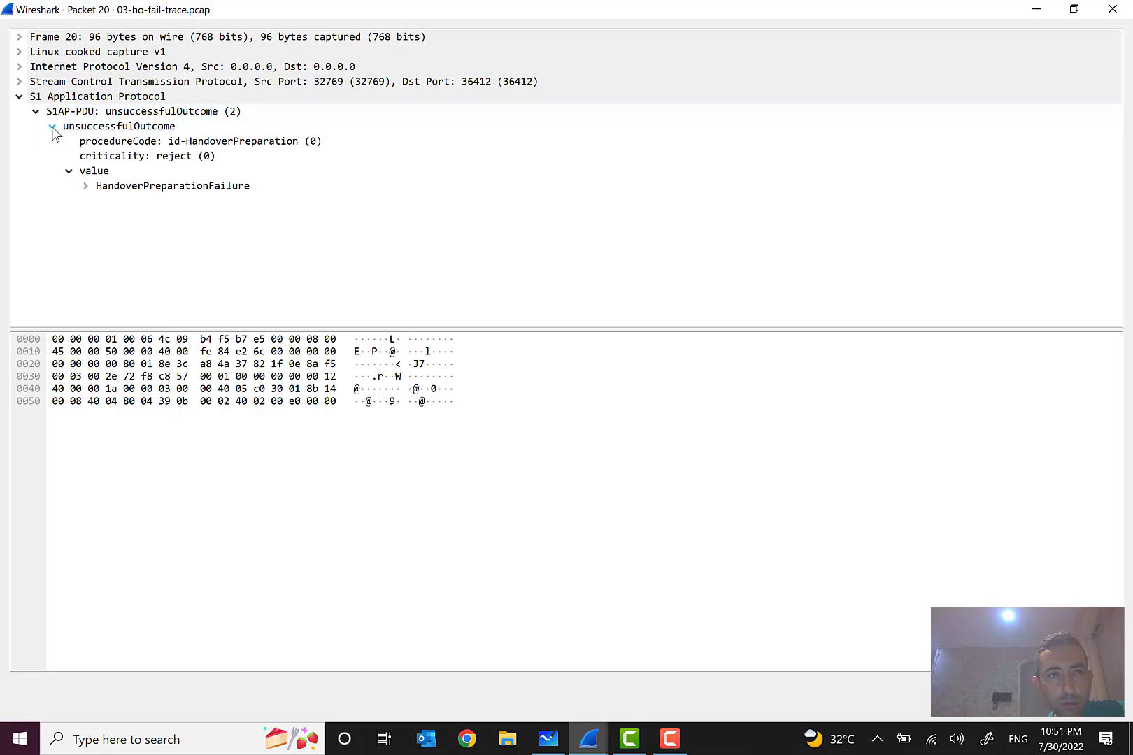
pyautogui.click(84, 186)
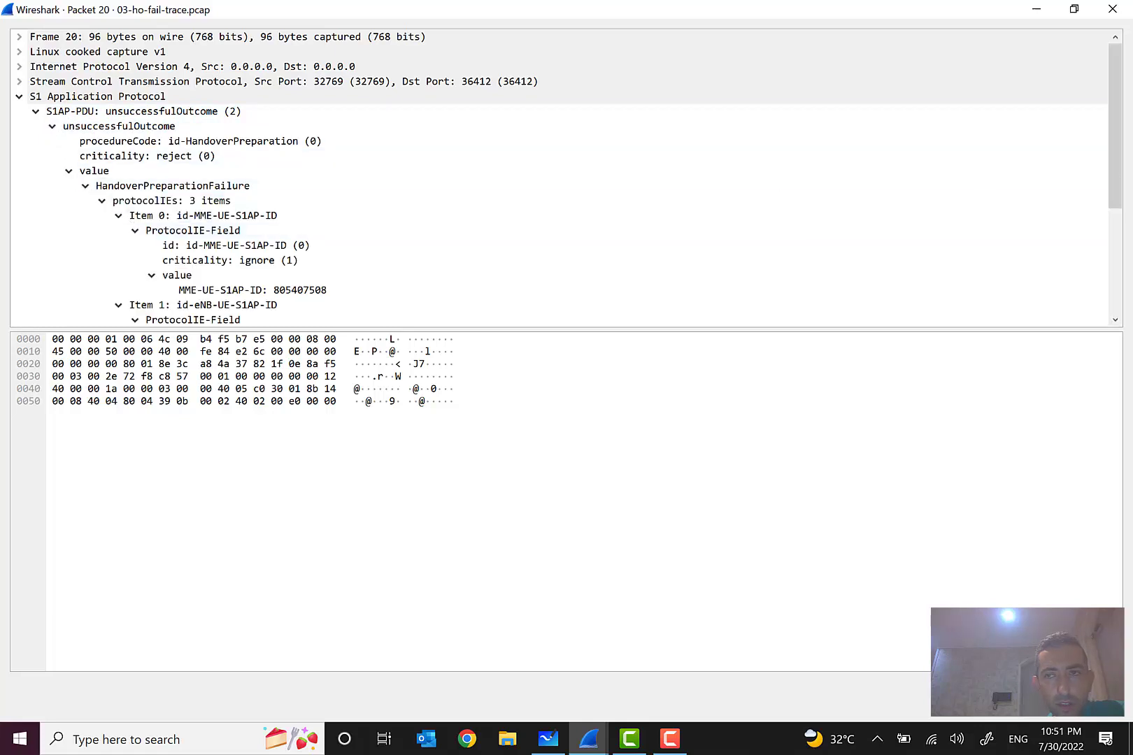
pyautogui.moveTo(1114, 147); pyautogui.dragTo(1119, 265)
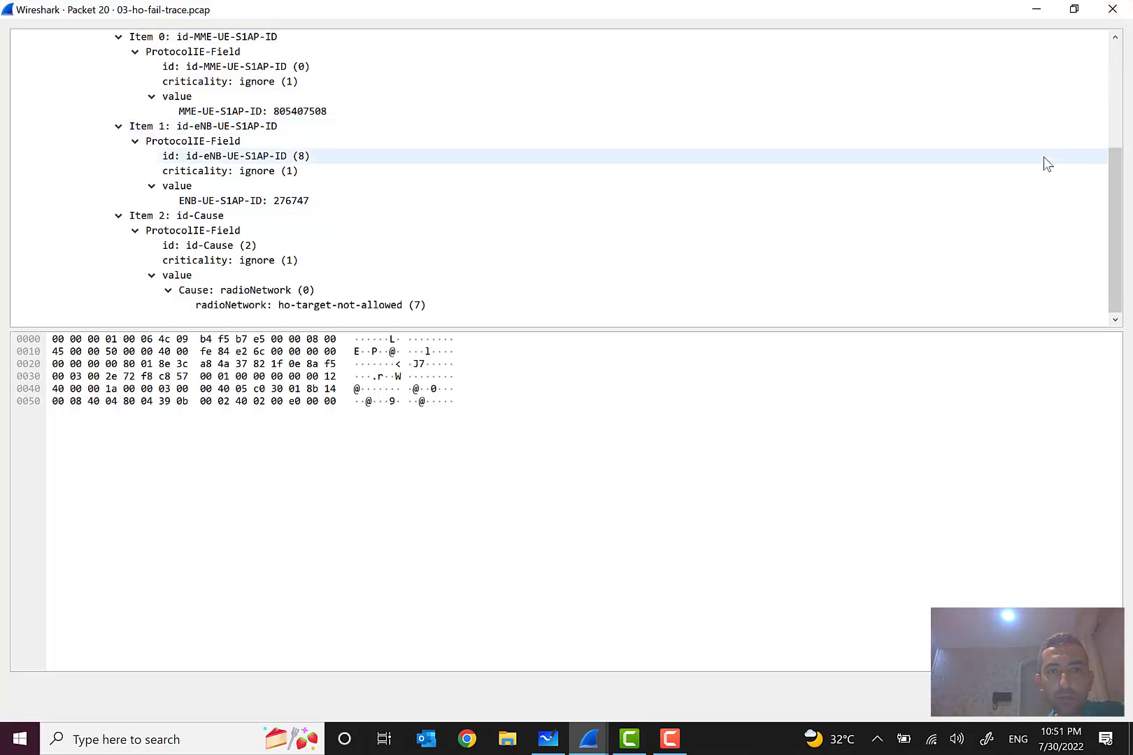
pyautogui.moveTo(1118, 173); pyautogui.dragTo(1119, 143)
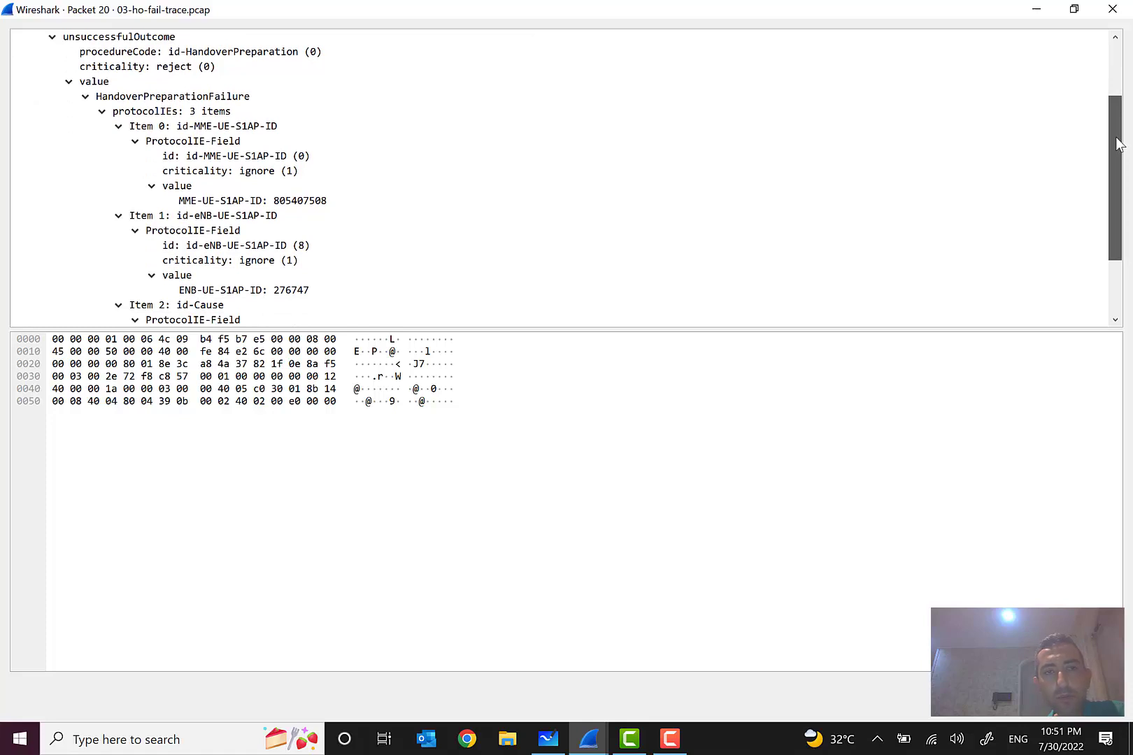
pyautogui.scroll(-1, 1118, 150)
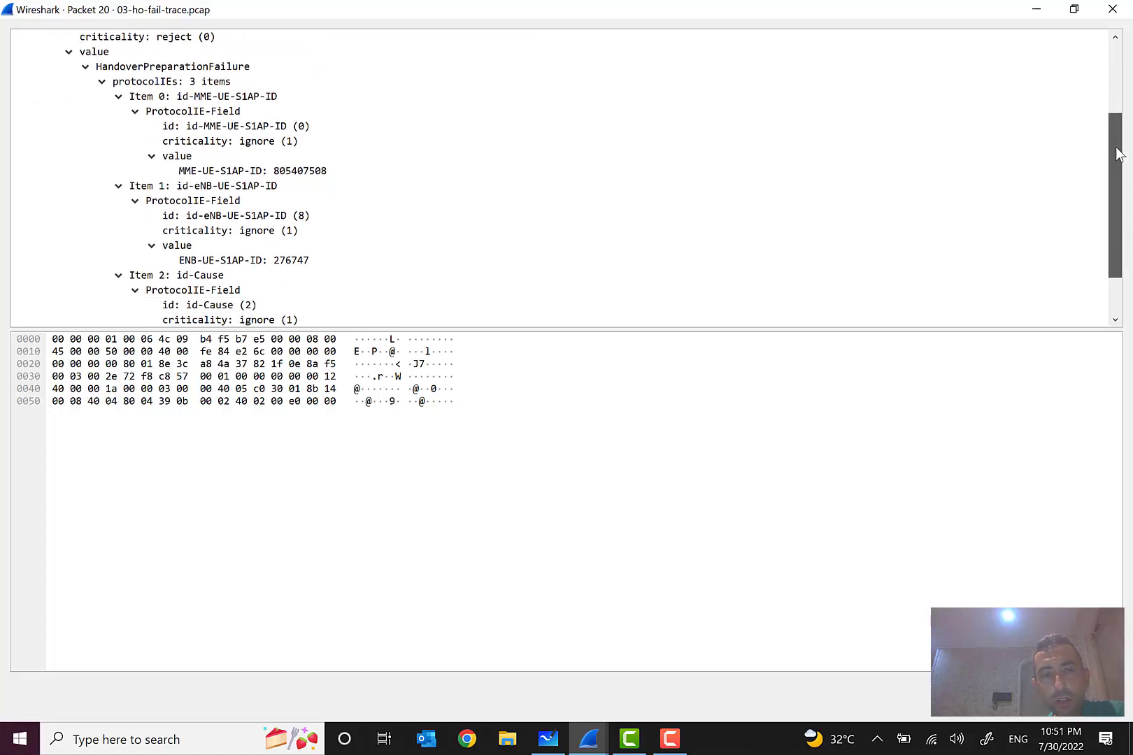
pyautogui.moveTo(1118, 154); pyautogui.dragTo(1116, 189)
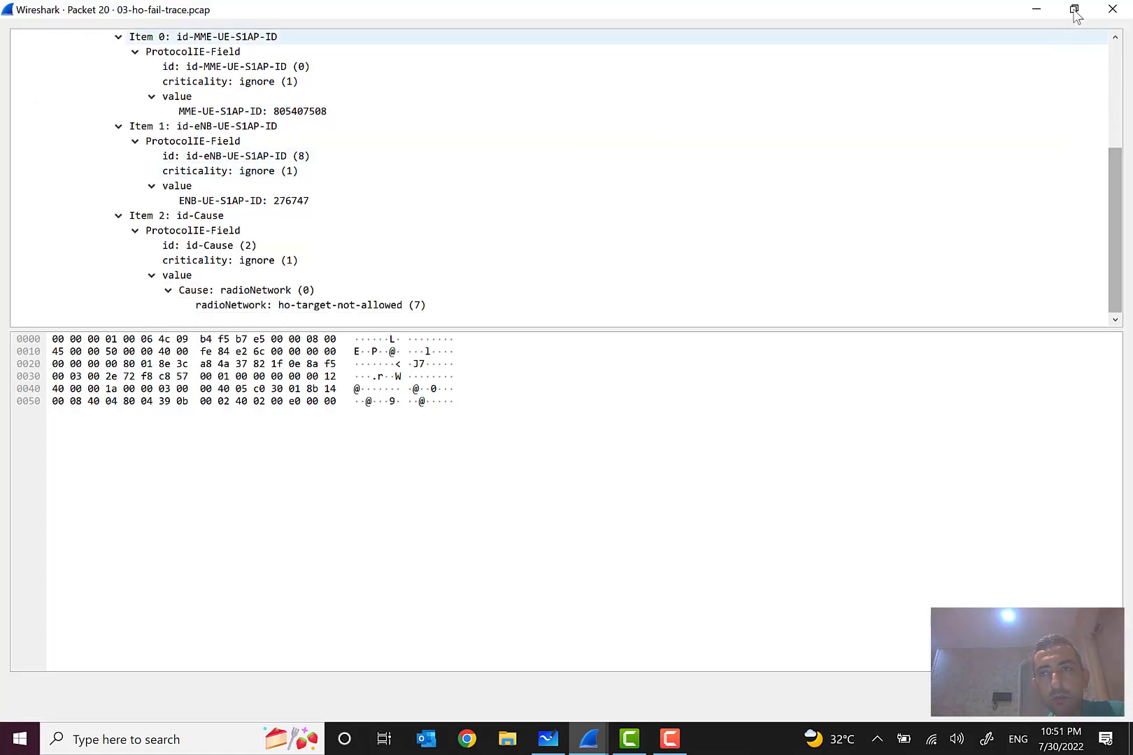
# - Reopen packet 20 maximized with an enlarged details pane showing all three protocolIEs
pyautogui.press('Escape')
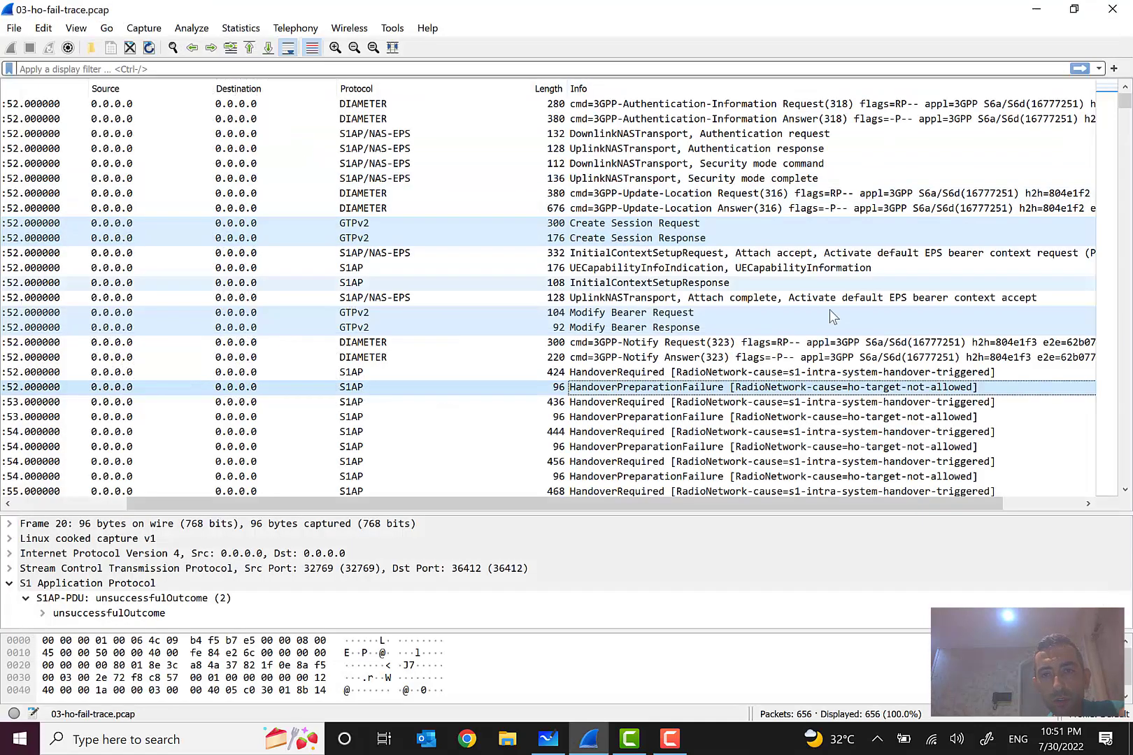
pyautogui.doubleClick(972, 388)
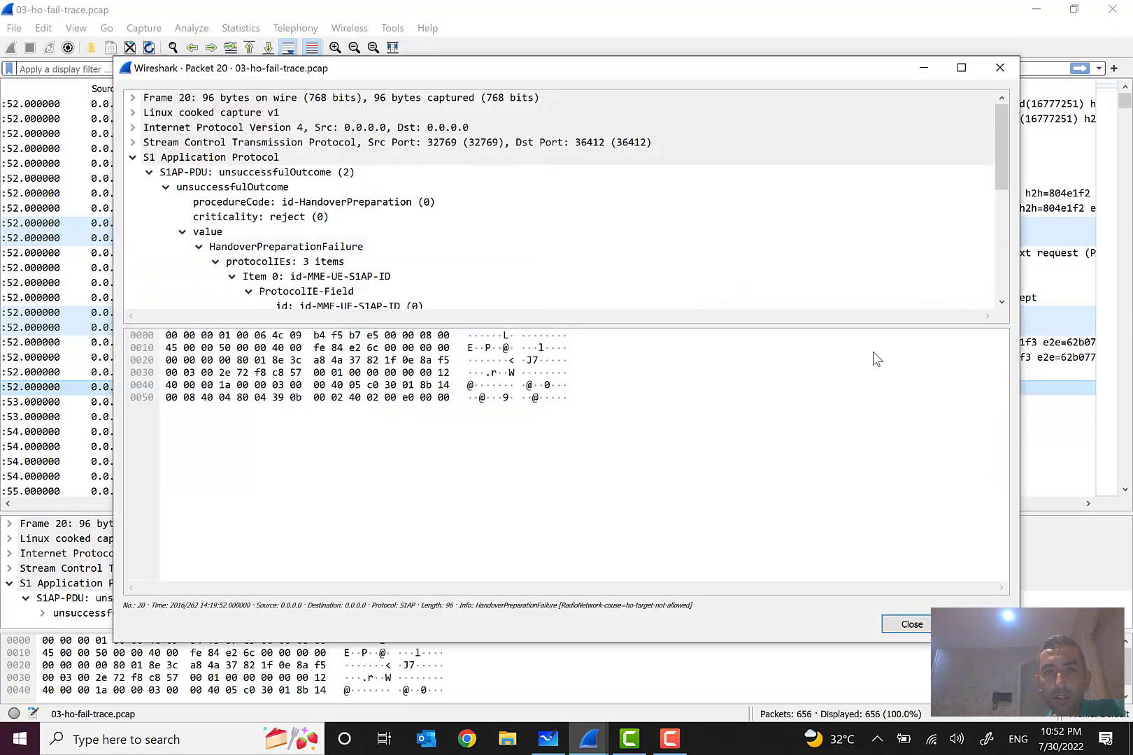
pyautogui.click(962, 70)
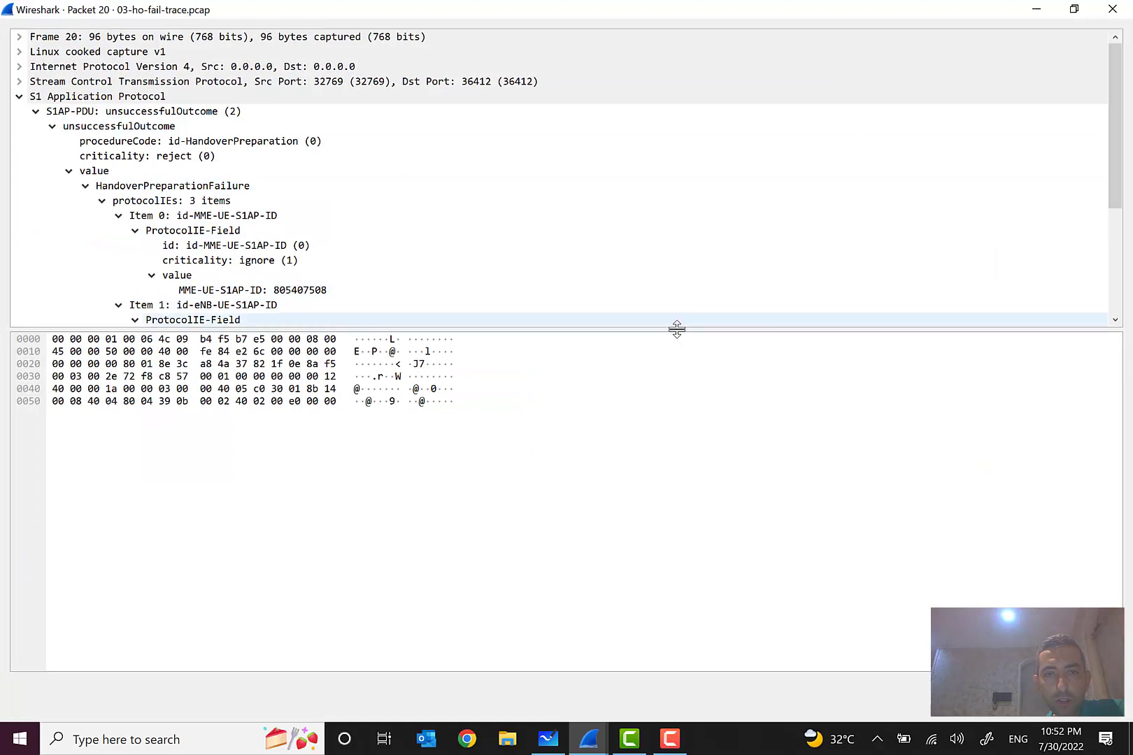
pyautogui.moveTo(678, 329); pyautogui.dragTo(700, 542)
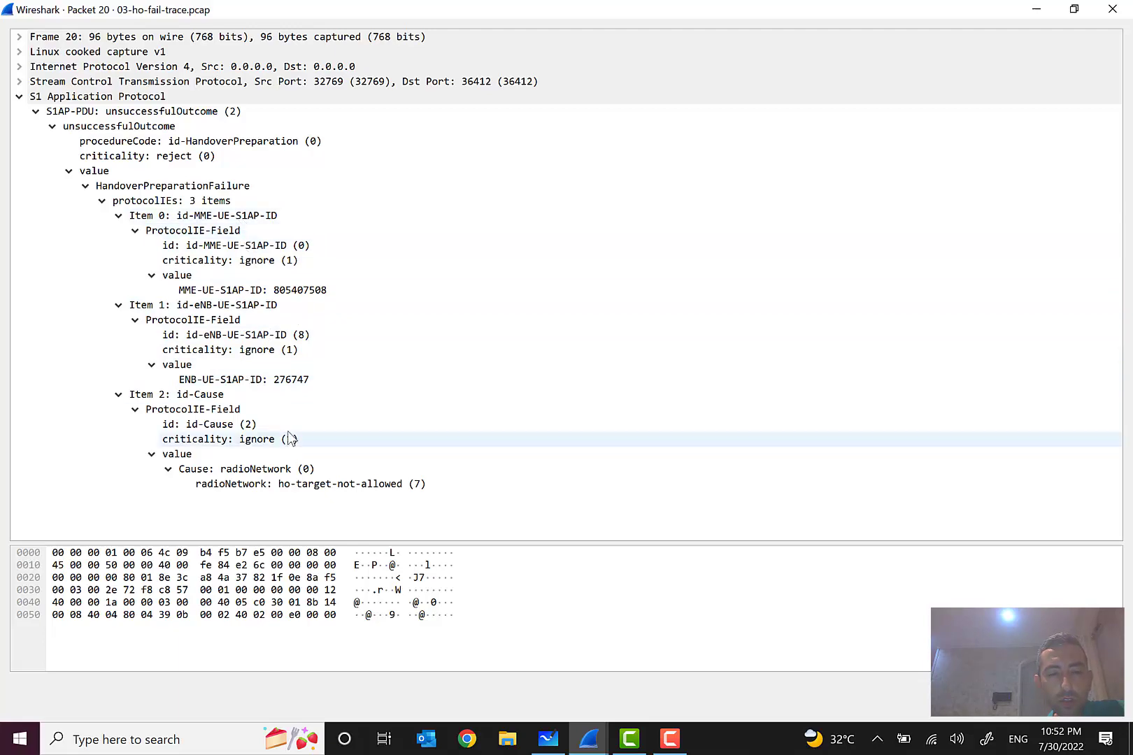
# - Close the Packet 20 window to return to the main packet list
pyautogui.click(1112, 9)
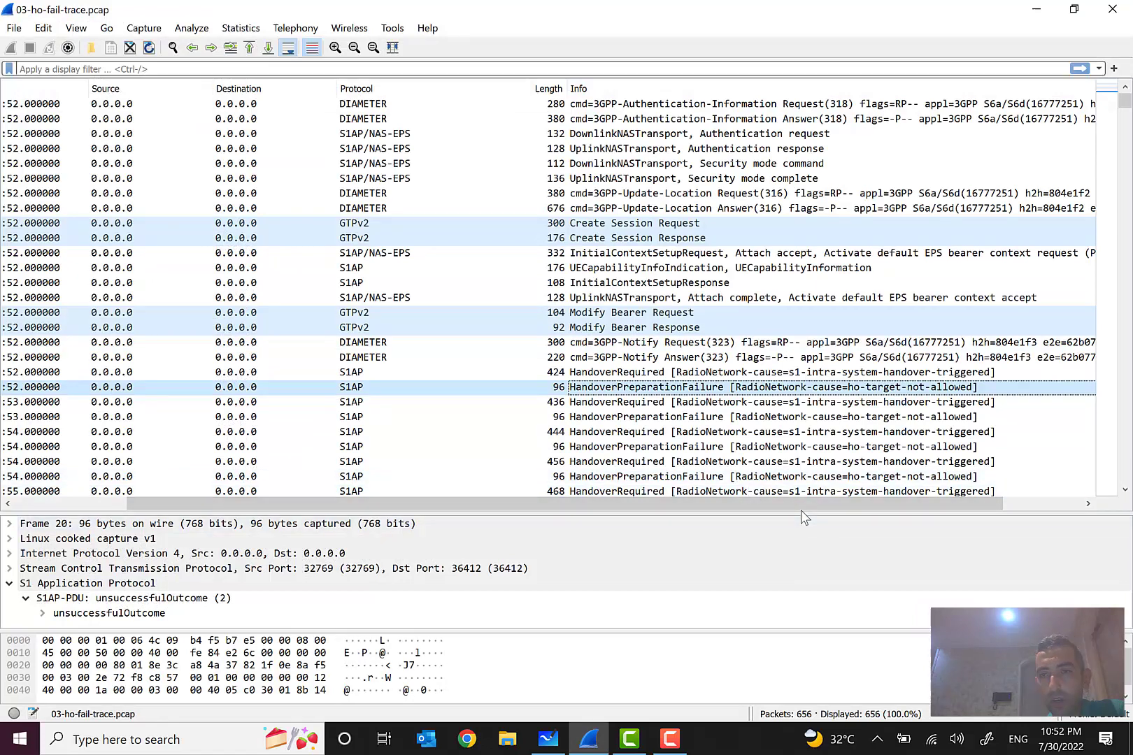